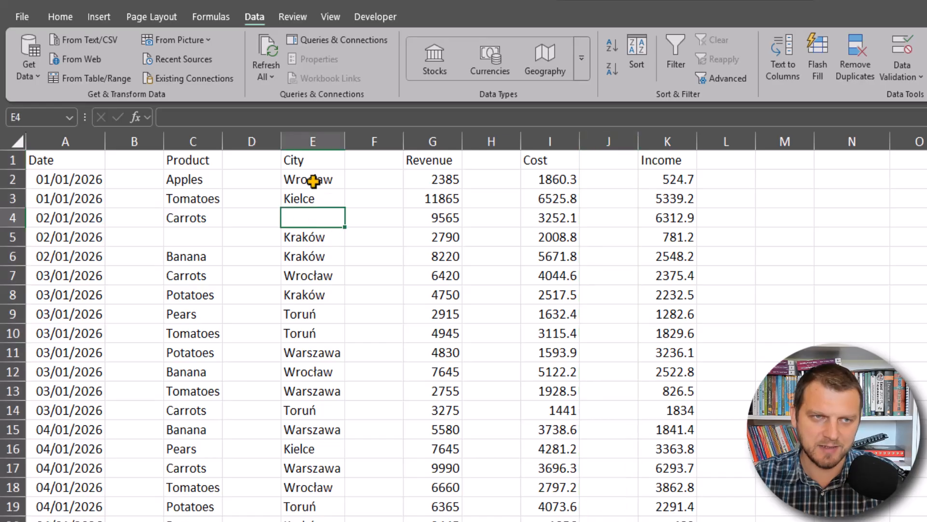
click(325, 141)
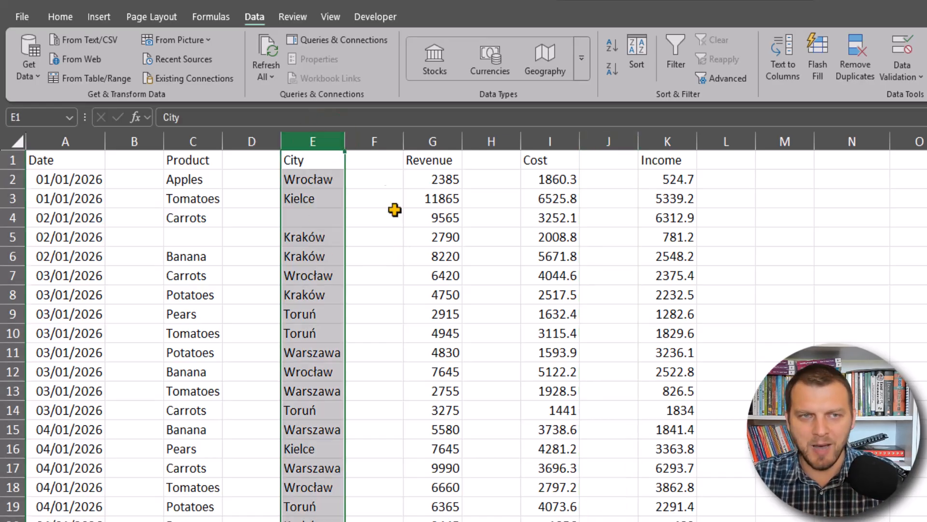
click(374, 137)
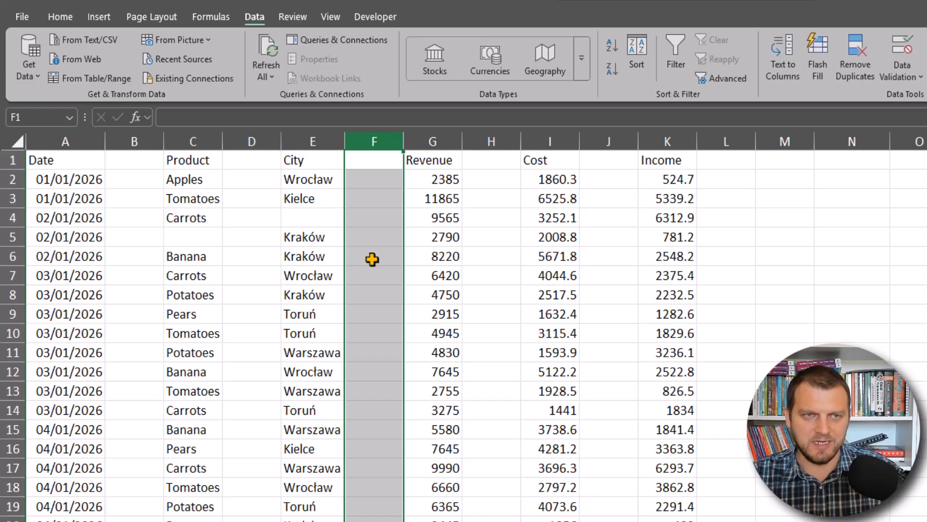
click(365, 180)
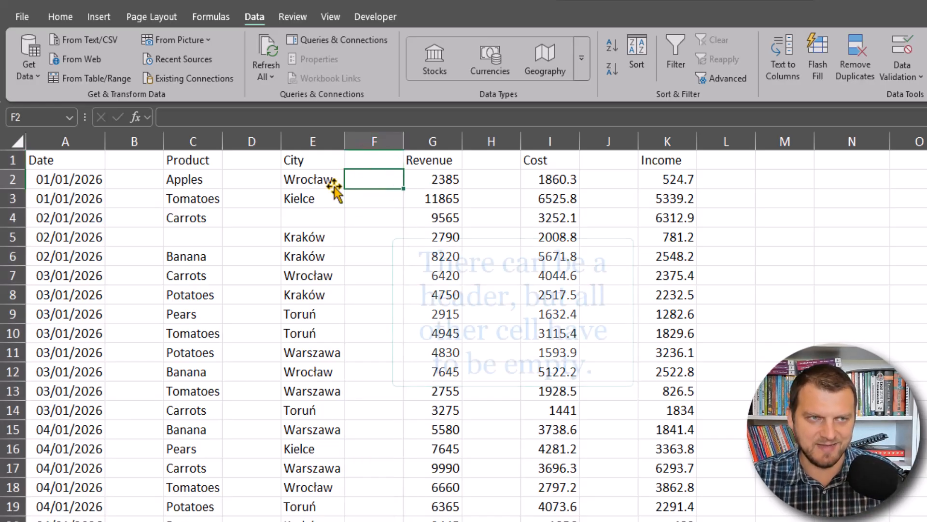
- Enter the empty-text formula ="" in each of cells B2 through B5
click(119, 180)
text(="")
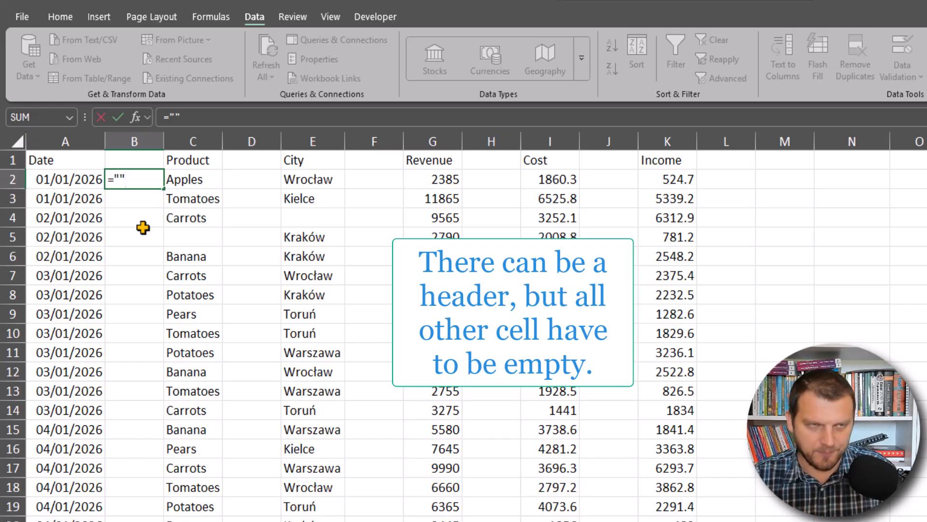
key(Return)
text(="")
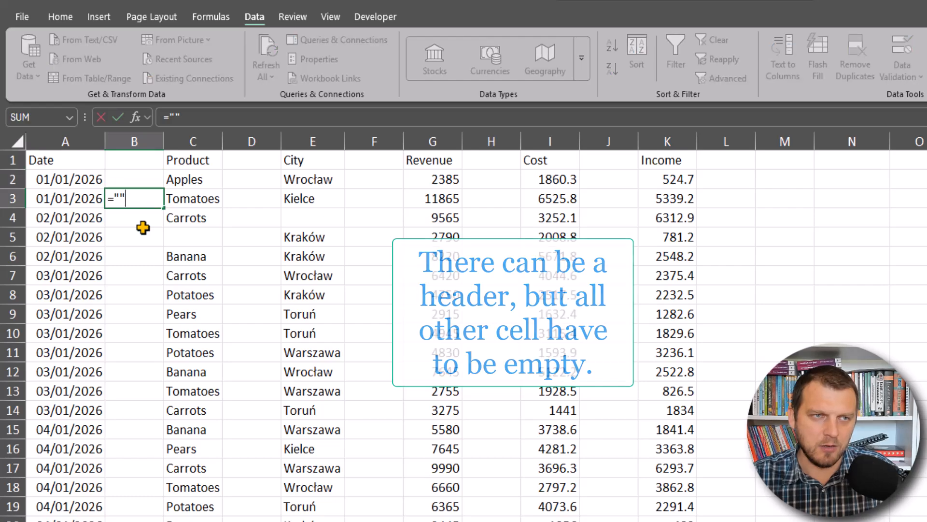
key(Return)
text(="")
key(Return)
text(="")
key(Tab)
- Enter the empty-text formula ="" in cells D4 and D5
key(Right)
key(Up)
text(="")
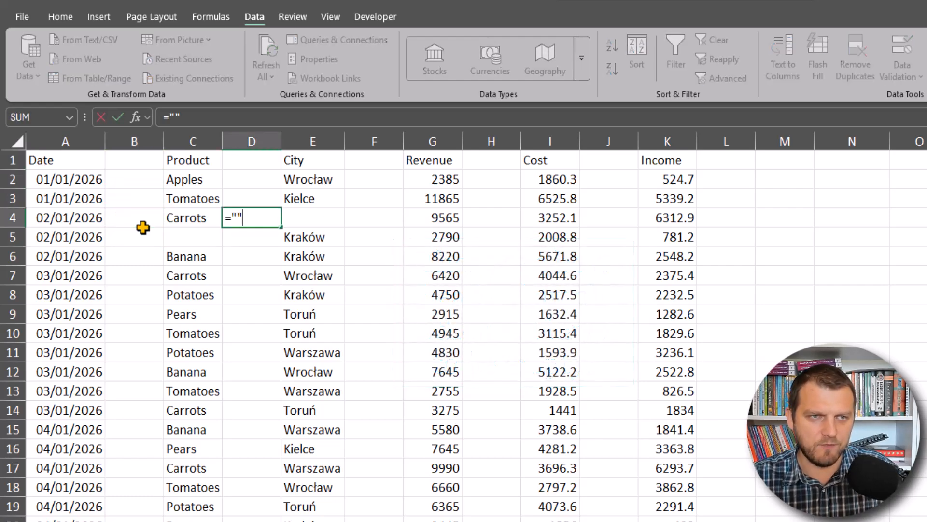
key(Return)
text(="")
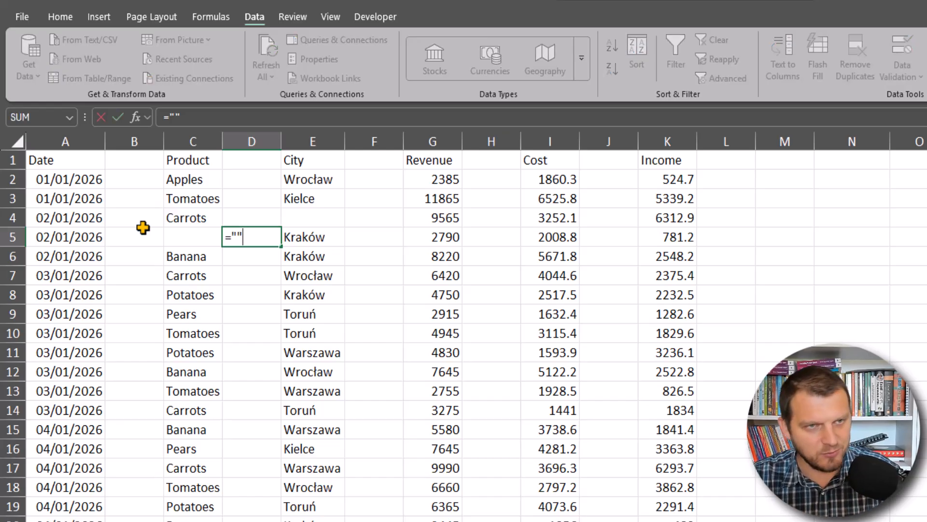
key(ctrl+Return)
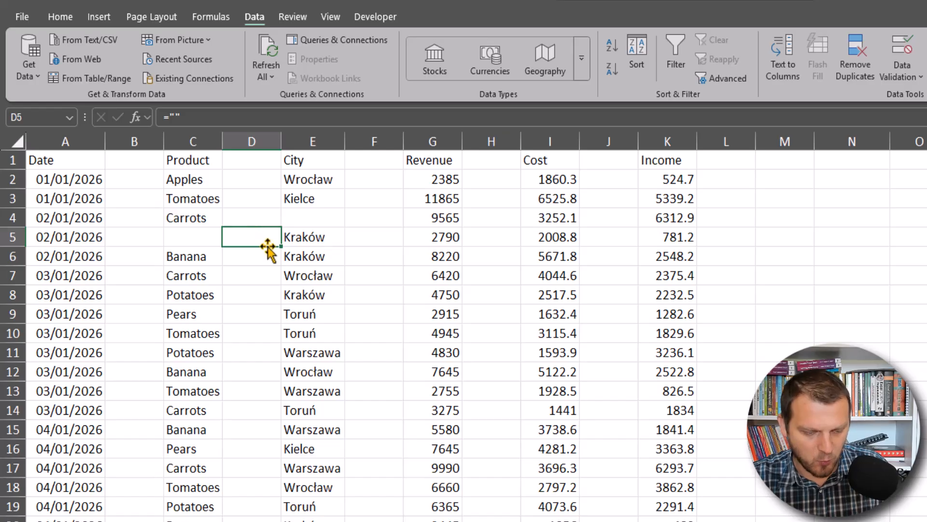
- Copy cell D5, paste it into F2 as values only, and save the workbook
key(ctrl+c)
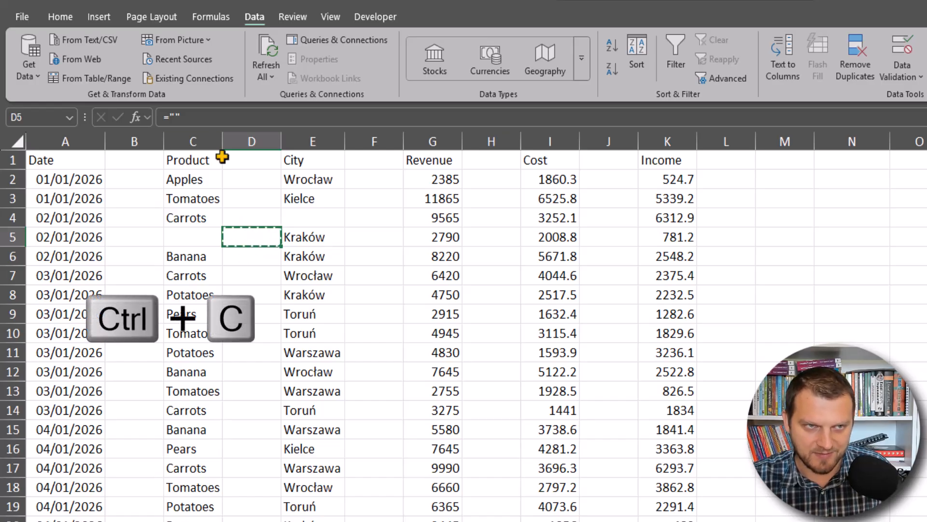
right_click(377, 181)
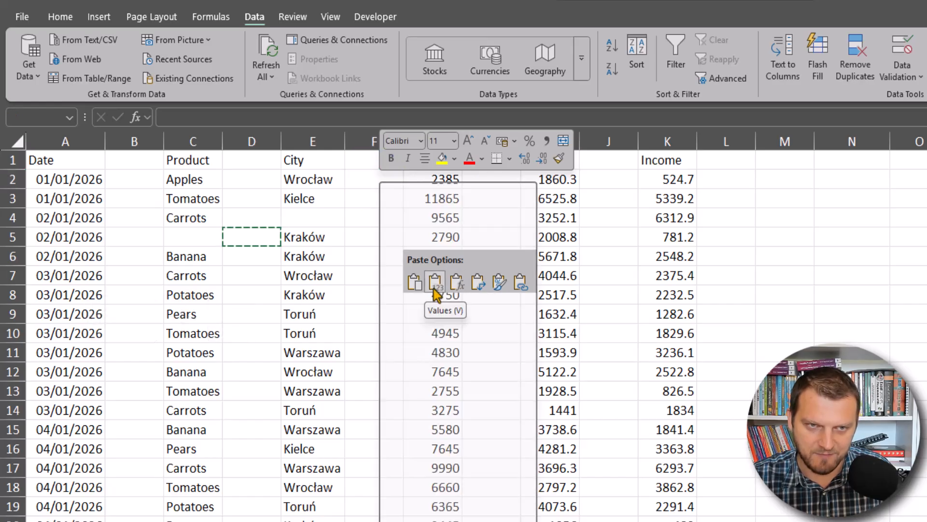
click(436, 281)
key(ctrl+s)
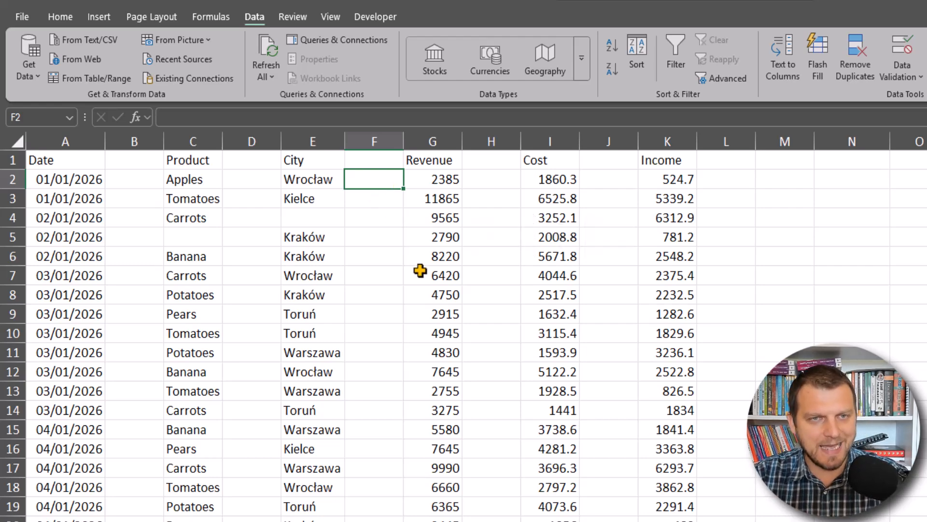
click(381, 201)
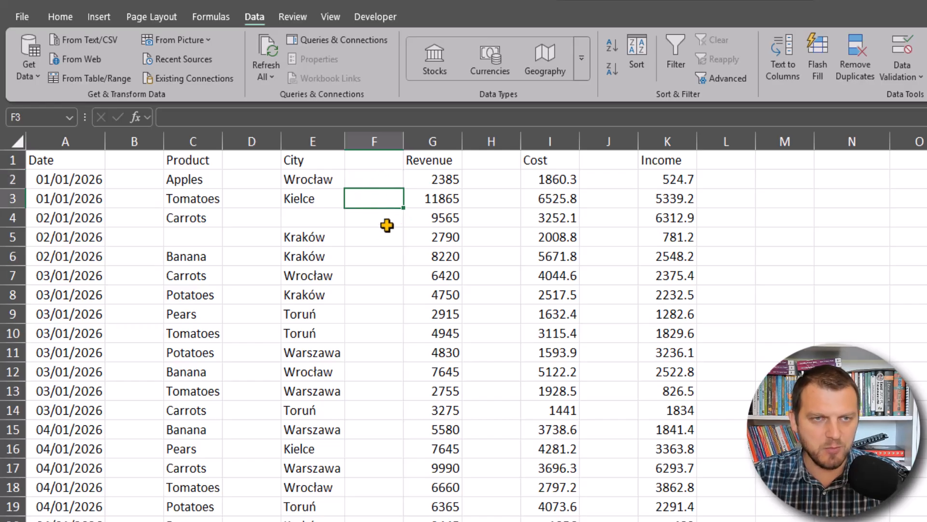
click(384, 184)
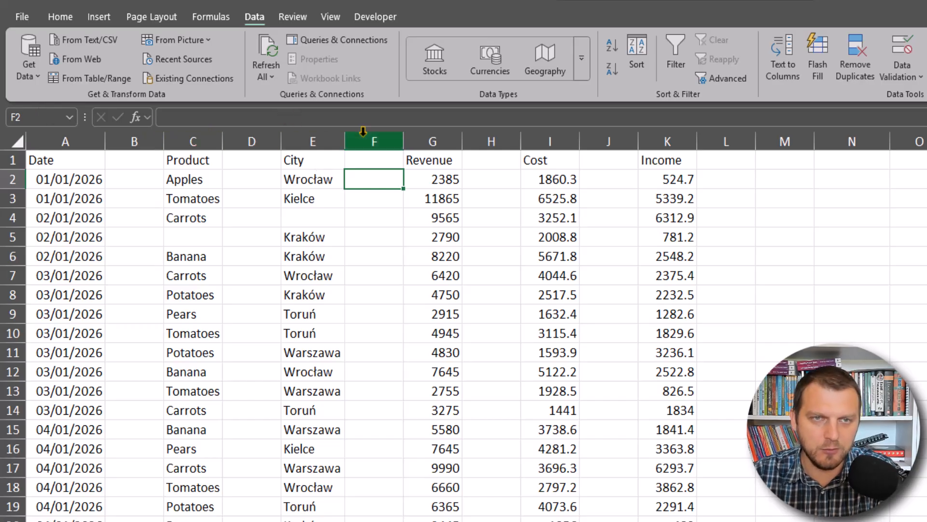
- Try deleting the empty column J between Cost and Income, and undo the deletion
right_click(616, 141)
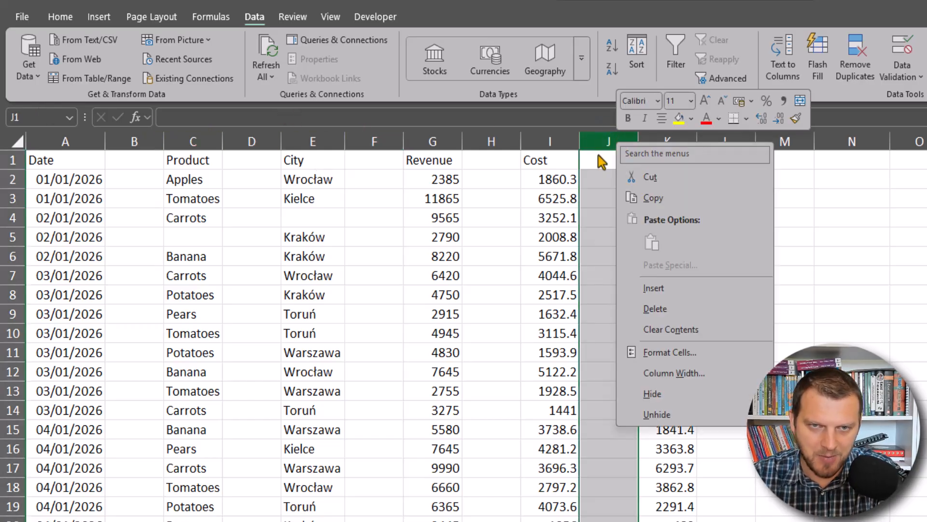
click(630, 308)
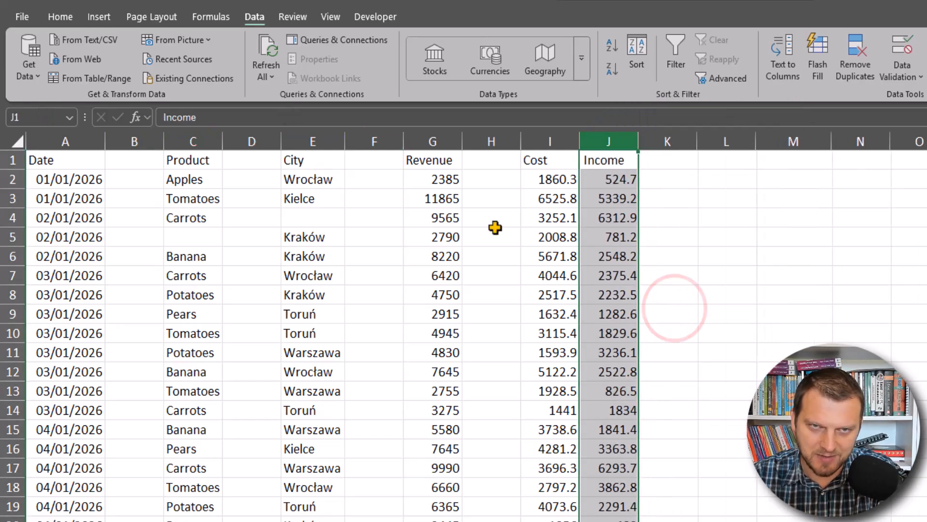
right_click(480, 141)
key(Escape)
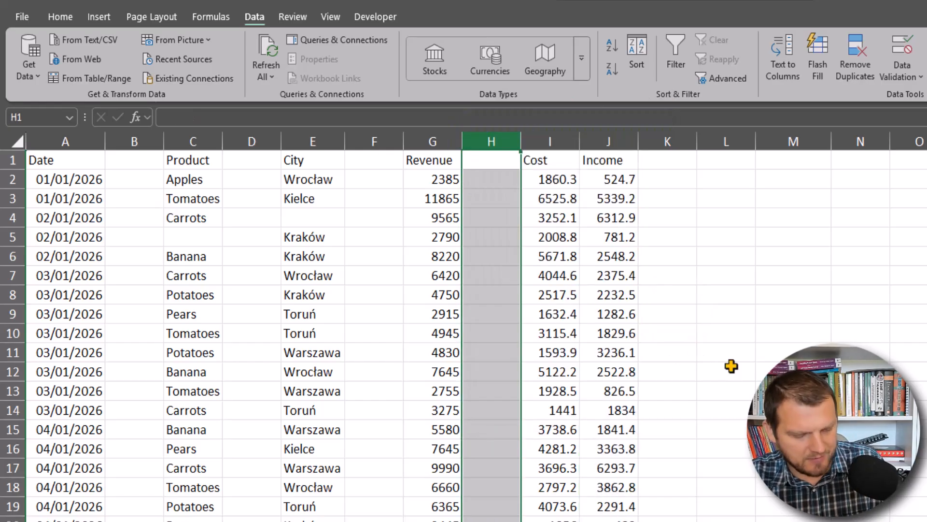
key(ctrl+z)
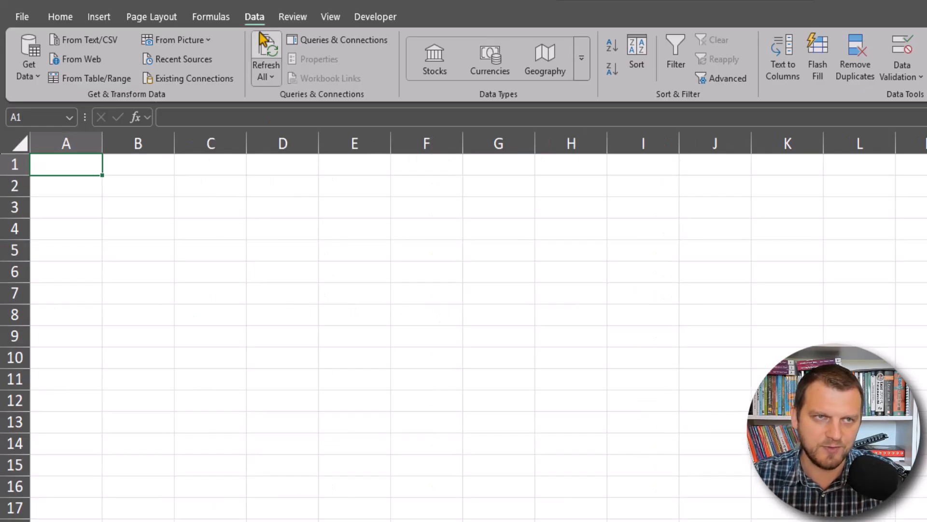
- Import data from the Excel workbook "PQ20 - Remove empty columns.xlsx" in the Power Query folder, starting from a blank sheet
click(260, 18)
click(30, 65)
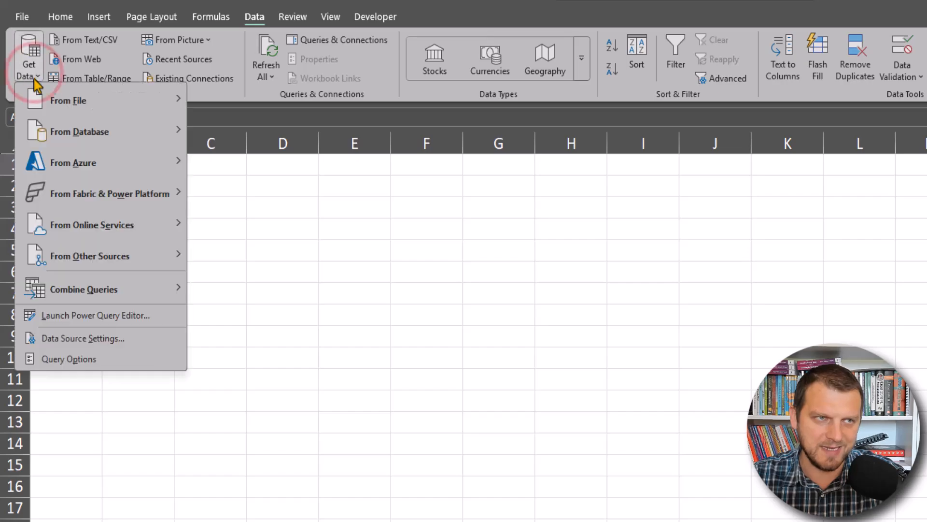
mouse_move(86, 110)
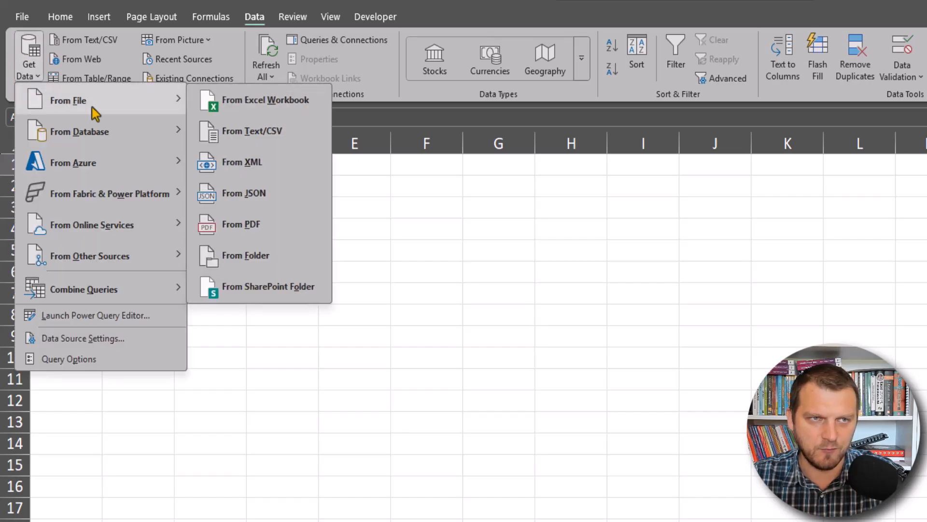
click(265, 101)
scroll(309, 193, down, 4)
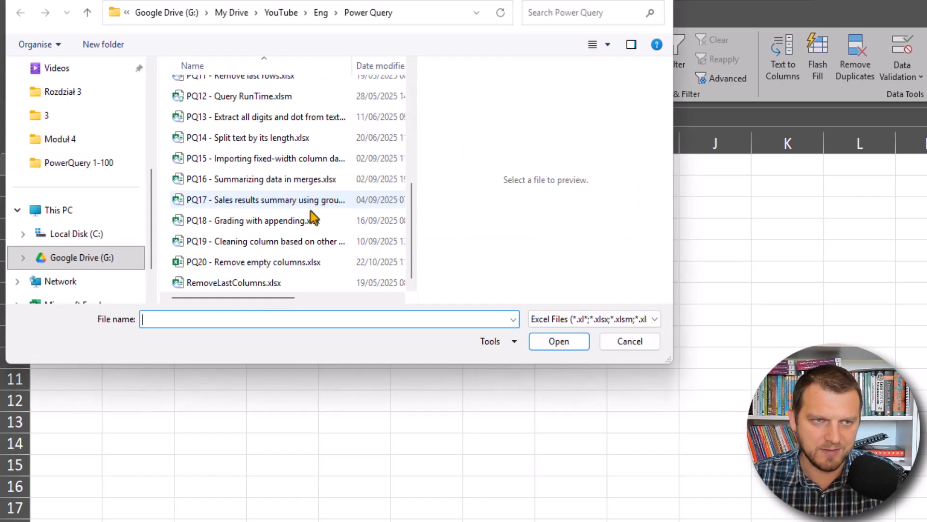
click(193, 266)
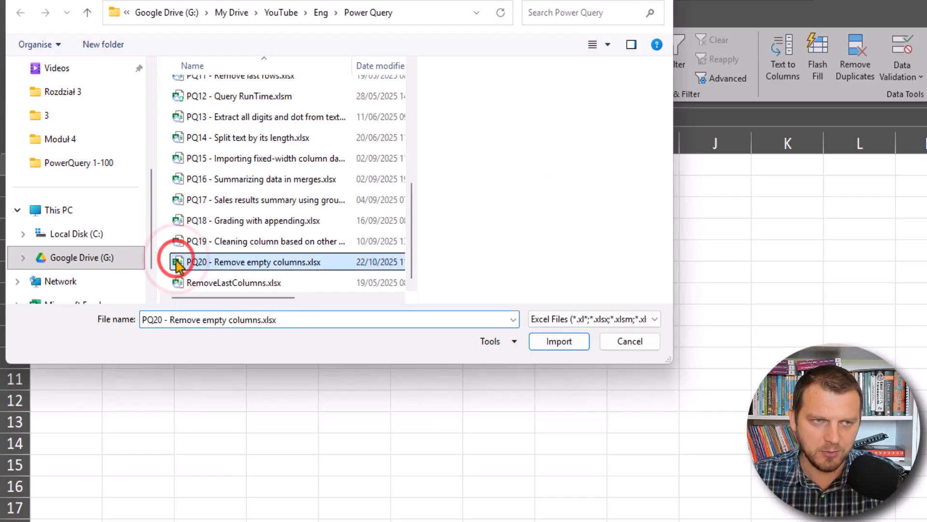
double_click(183, 261)
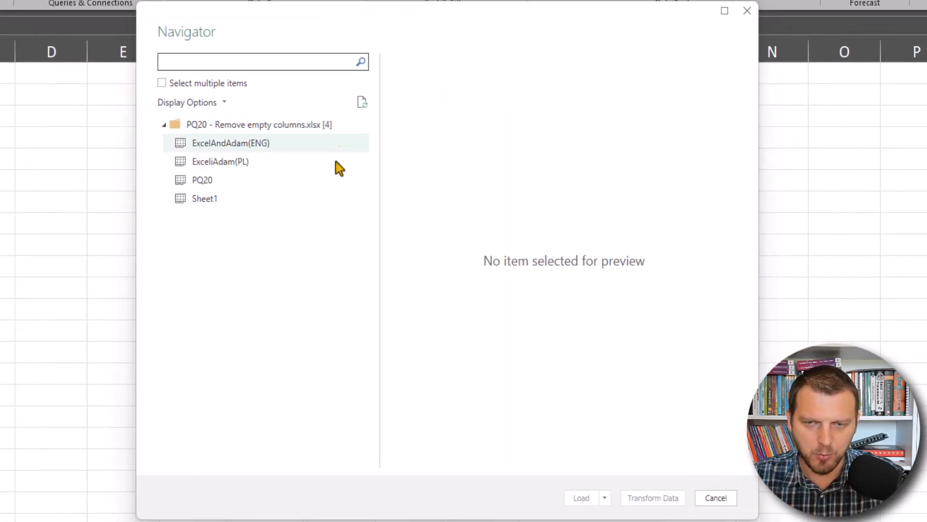
- Choose Sheet1 from the imported workbook and open it for transformation in the Power Query Editor
click(206, 198)
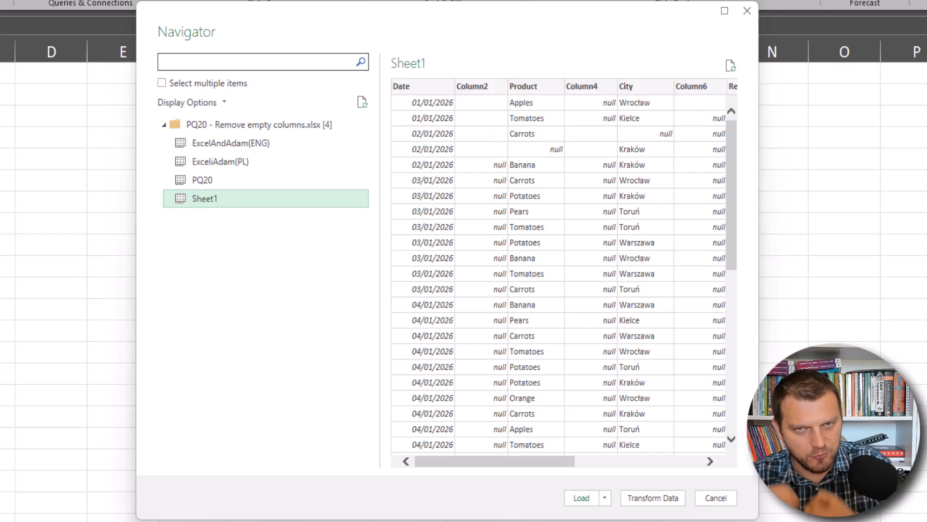
mouse_move(531, 462)
mouse_down()
mouse_move(579, 463)
mouse_move(517, 466)
mouse_up()
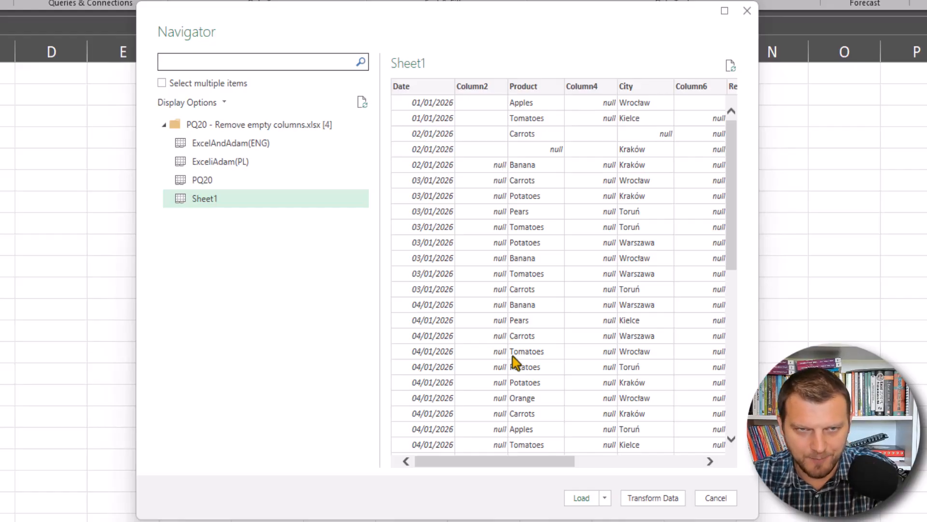
click(657, 500)
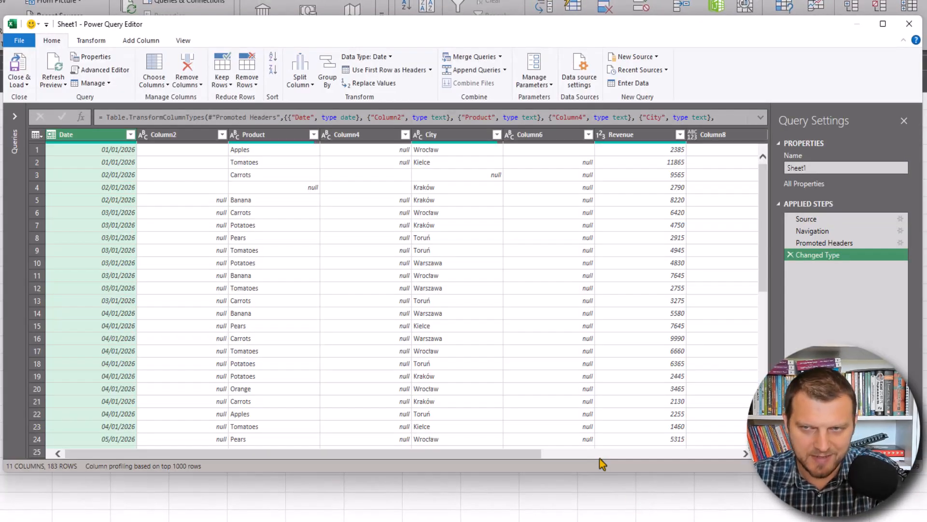
- Add a custom step after Changed Type that references the Changed Type step
click(81, 118)
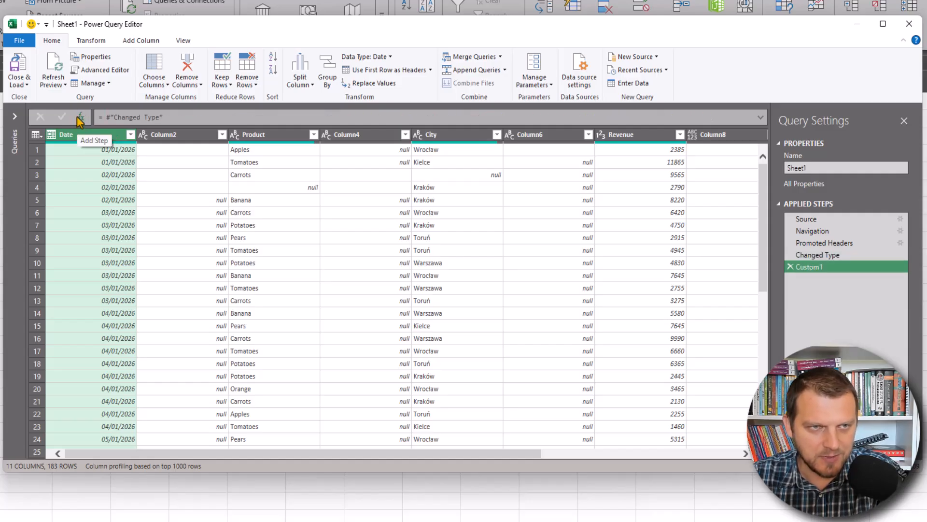
click(791, 266)
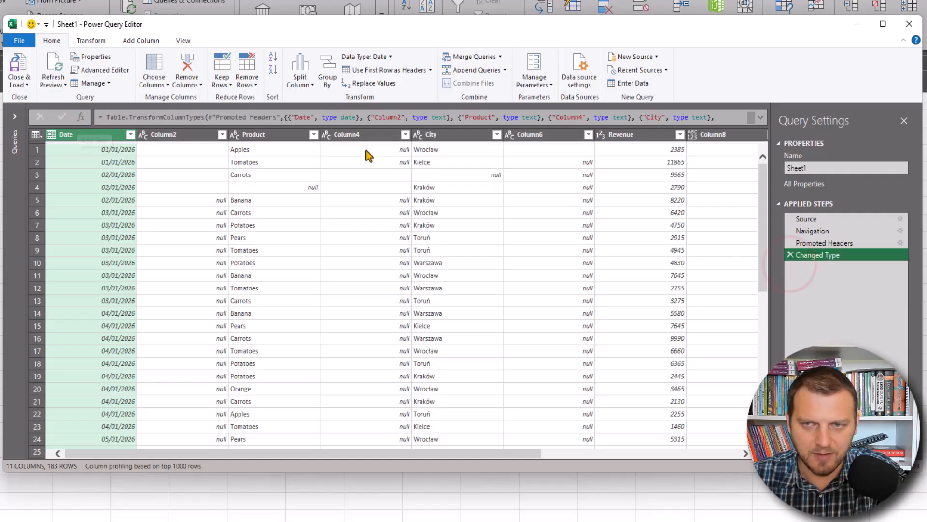
click(80, 118)
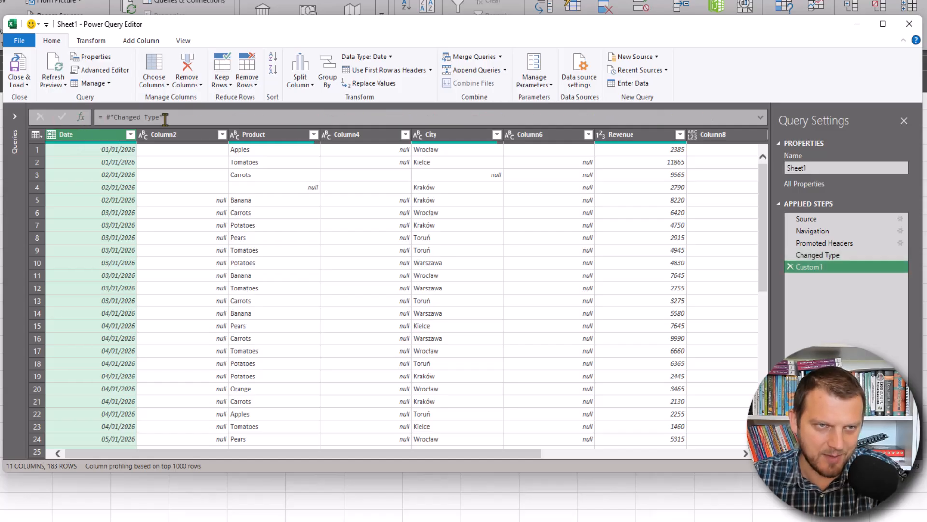
drag(104, 117, 184, 117)
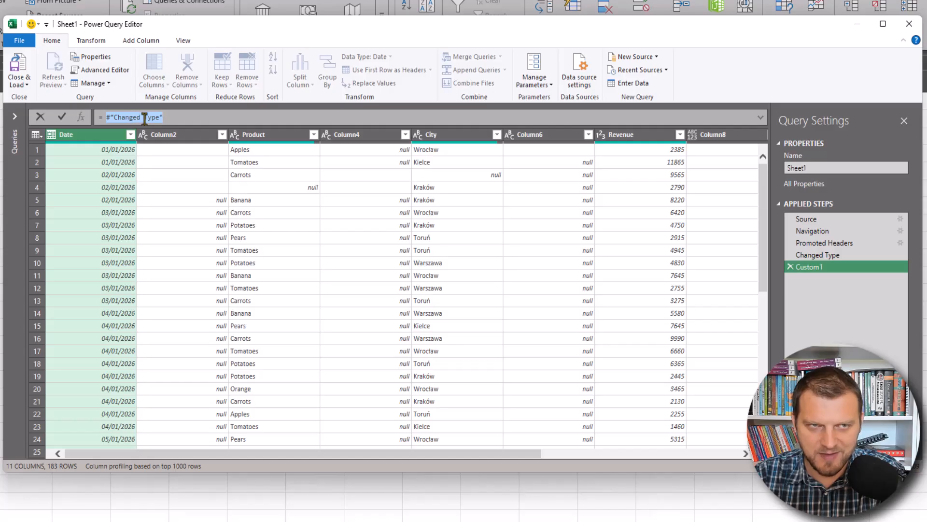
click(106, 117)
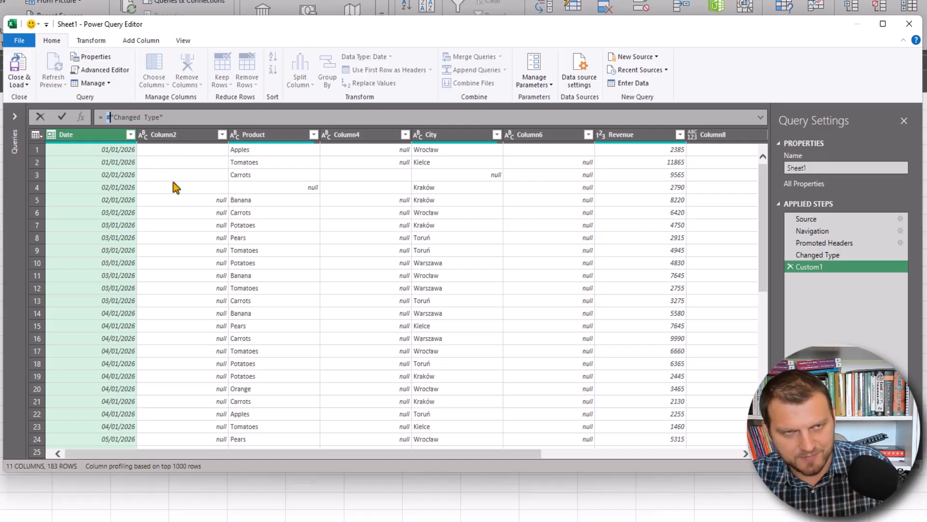
key(Escape)
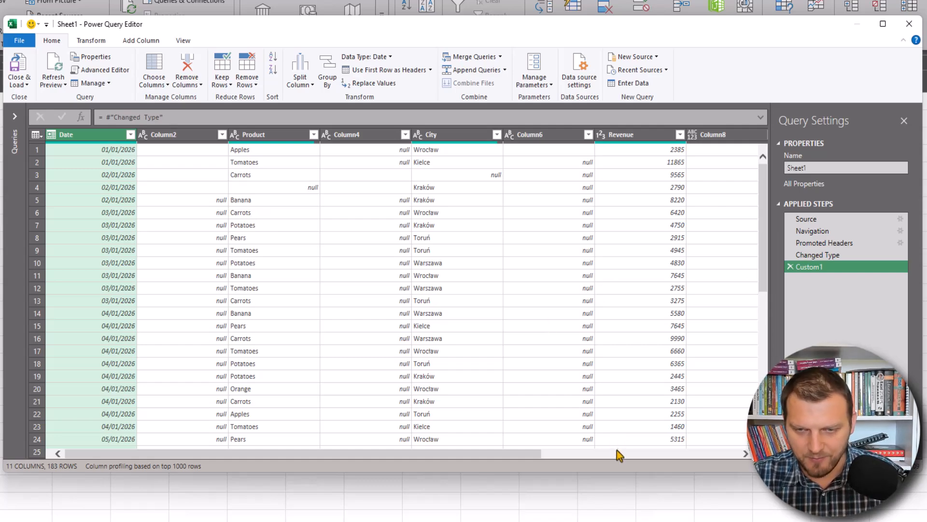
- Replace the Custom1 formula with the full Table.RemoveColumns formula copied from RemoveColumns.txt in Notepad and apply it
key(alt+Tab)
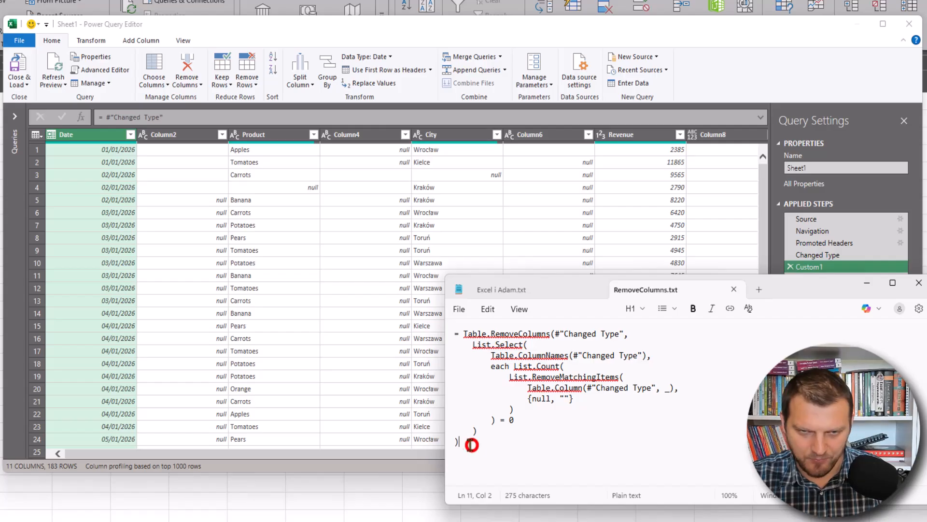
drag(471, 442, 445, 326)
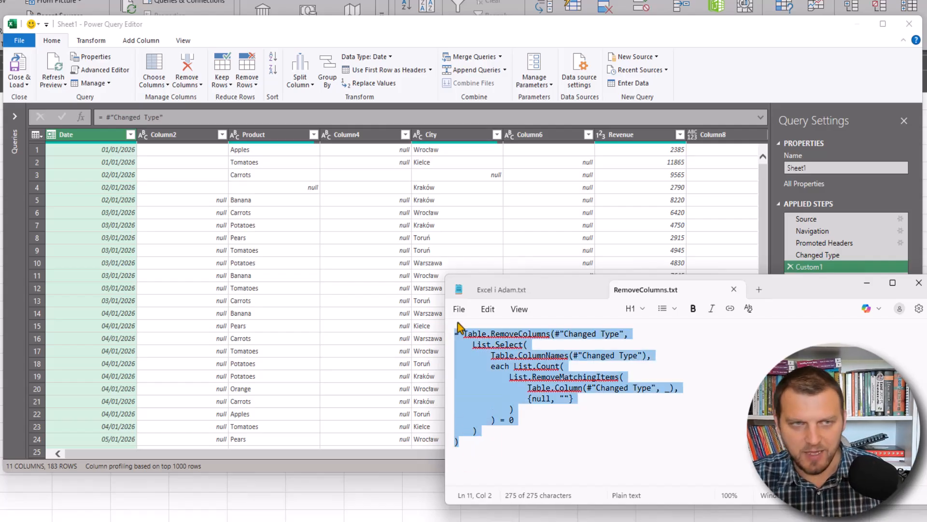
drag(190, 117, 76, 123)
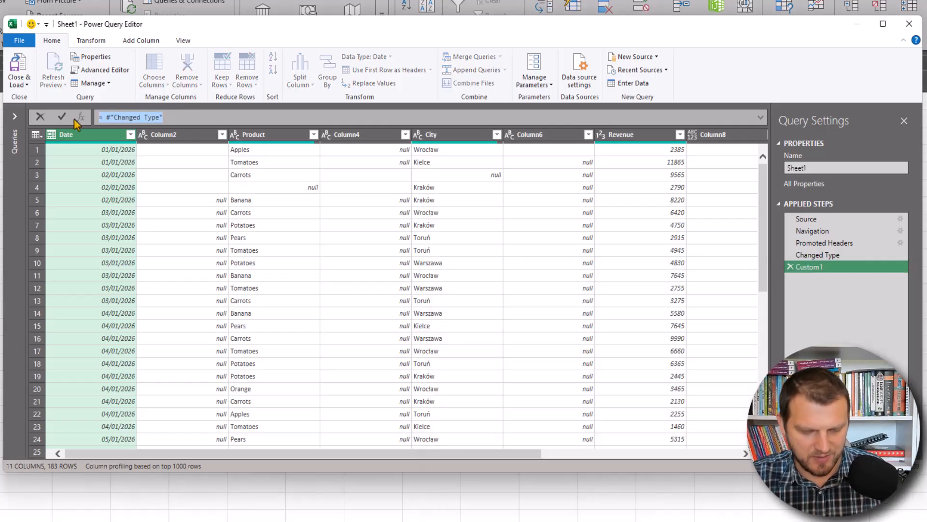
key(ctrl+v)
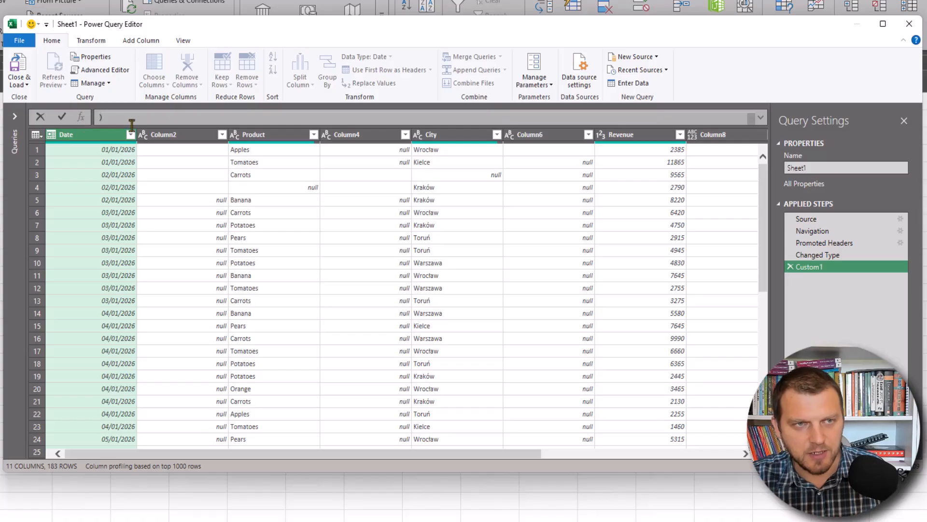
click(761, 117)
scroll(186, 150, up, 5)
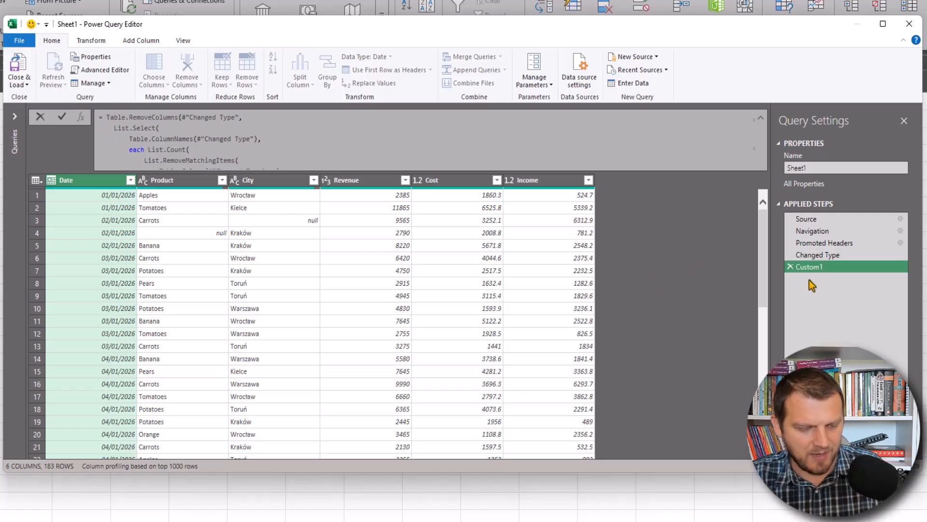
key(ctrl+2)
drag(807, 275, 790, 292)
key(Escape)
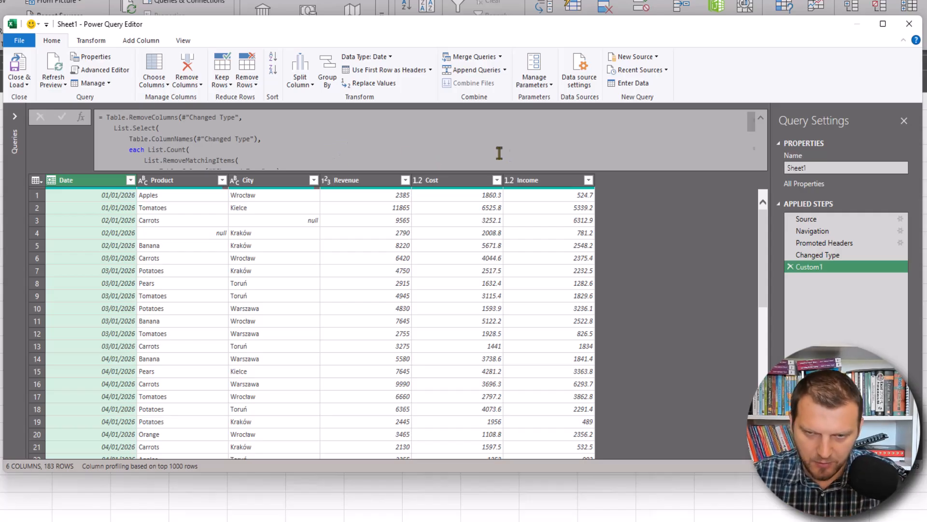
- Switch to RemoveColumns.txt in Notepad and check the three references to the Changed Type step in the formula
key(alt+Tab)
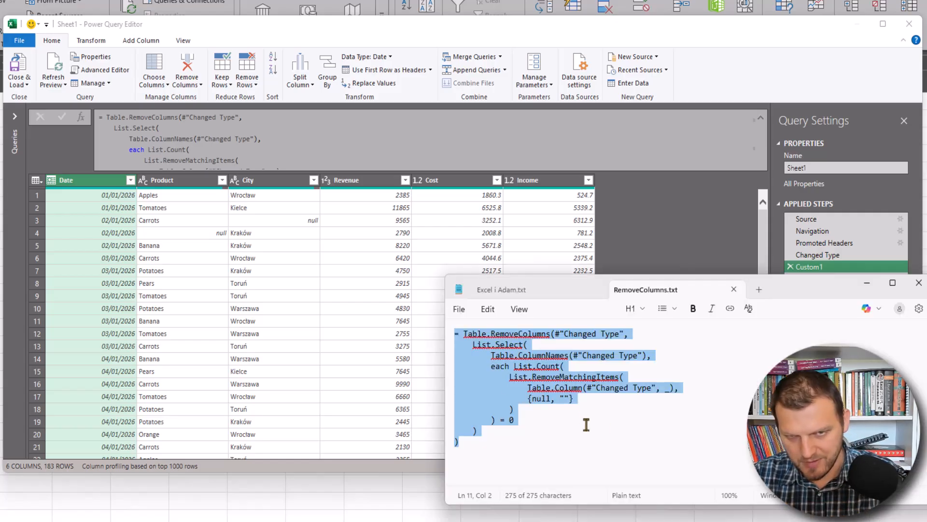
click(608, 421)
double_click(579, 334)
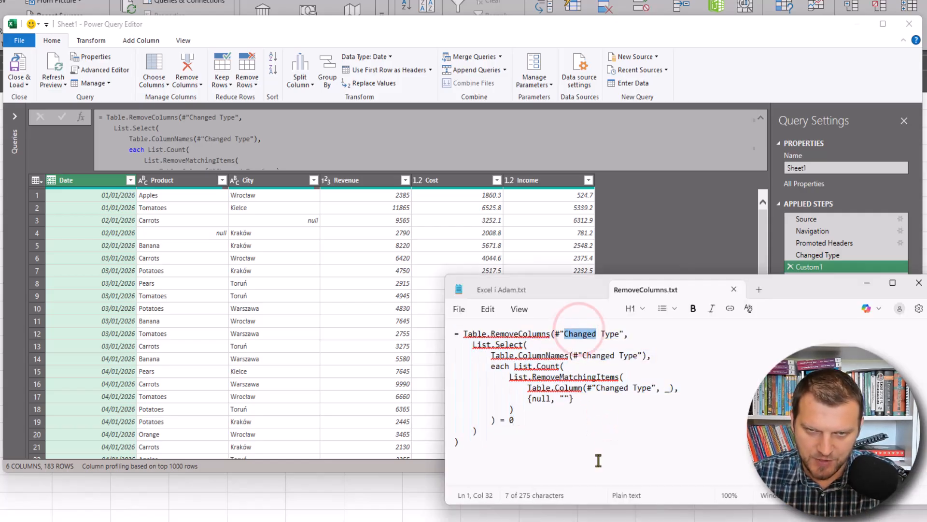
double_click(598, 355)
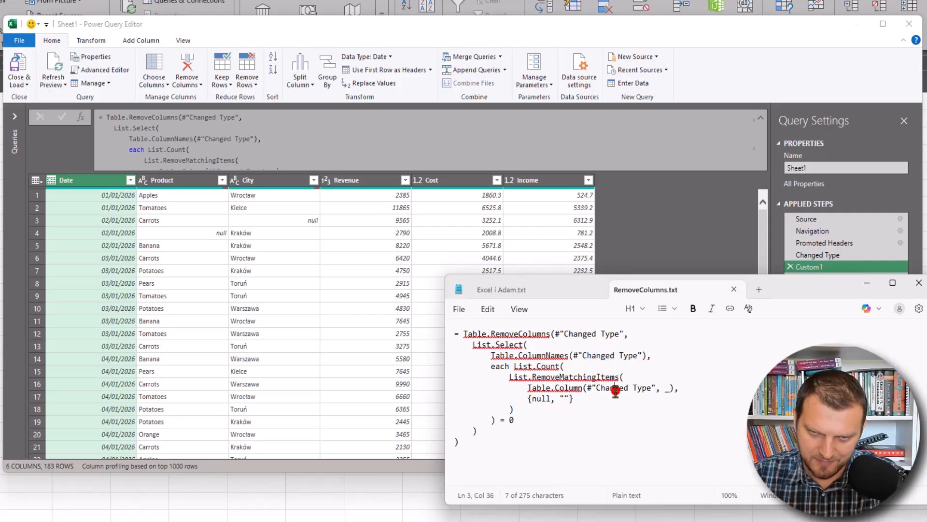
double_click(612, 388)
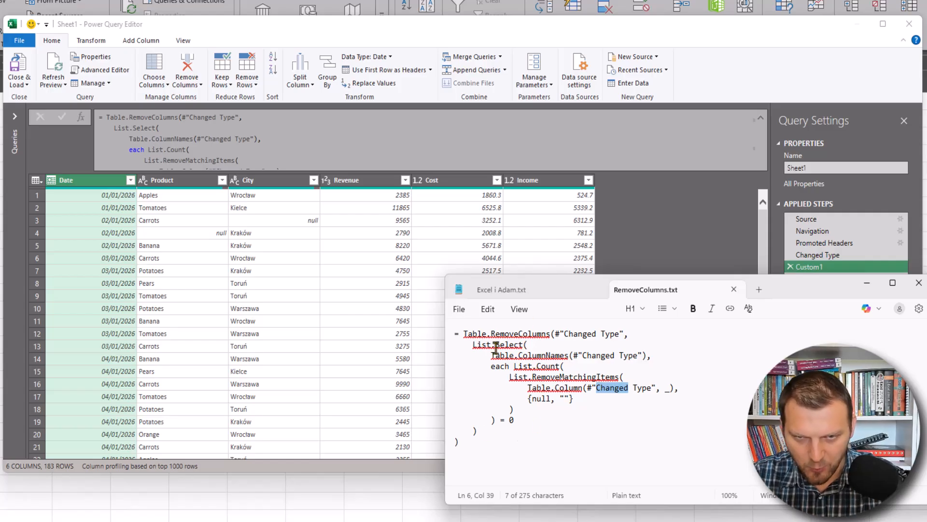
- Copy the Table.ColumnNames(#"Changed Type") part of the formula and use it as a new custom step after Custom1 in Power Query
drag(491, 357, 644, 356)
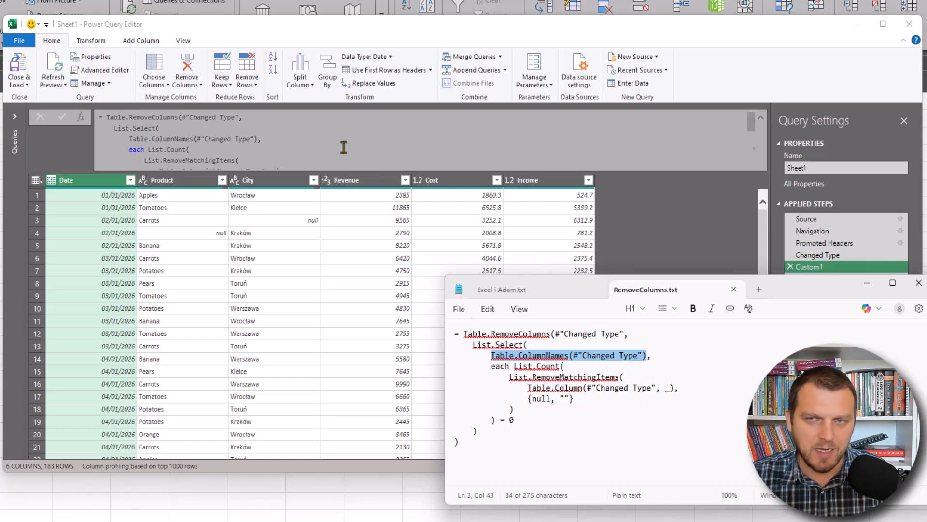
click(555, 138)
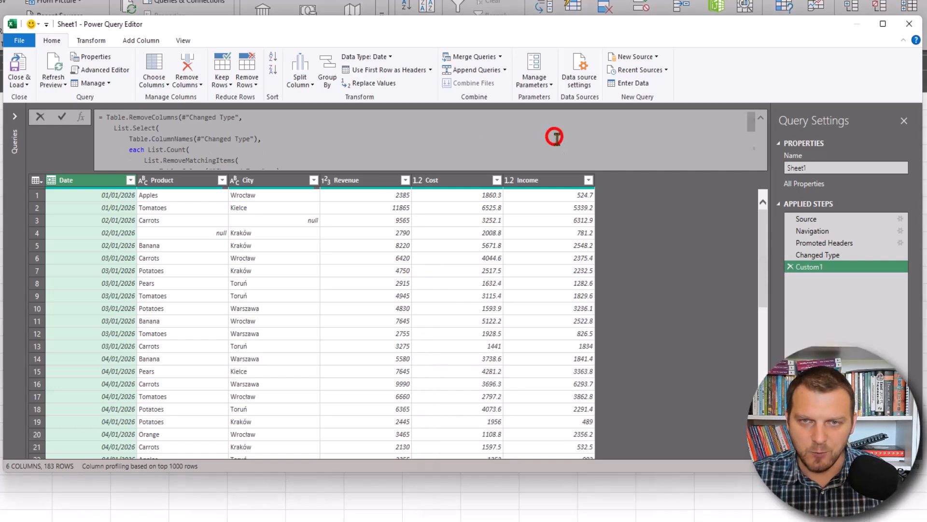
click(645, 261)
click(81, 117)
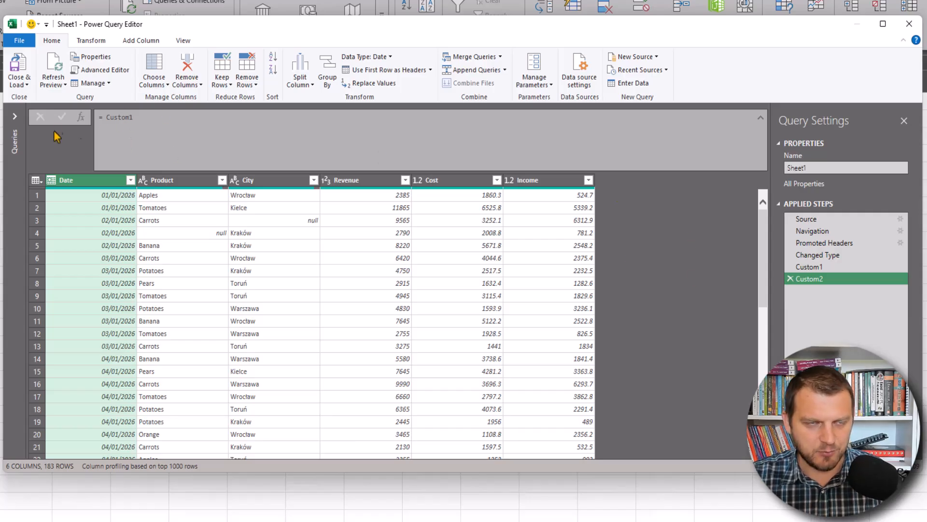
double_click(122, 118)
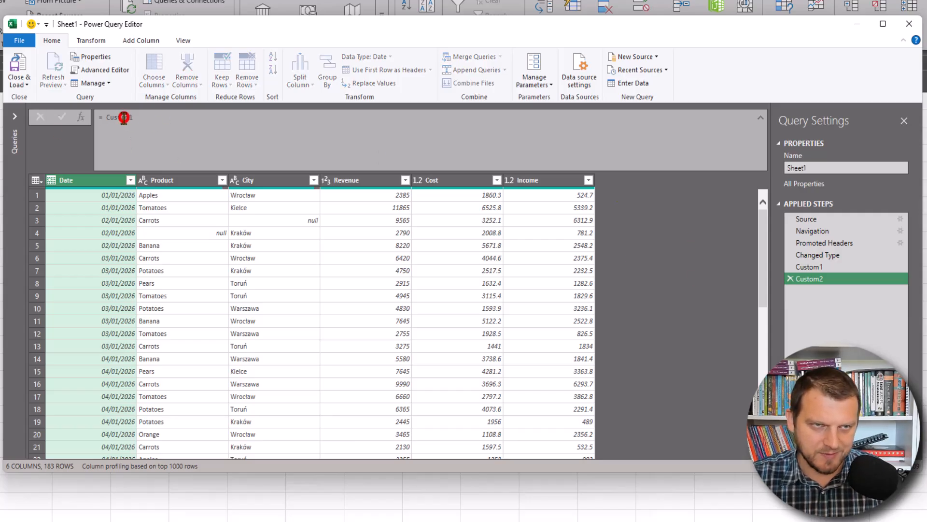
key(Escape)
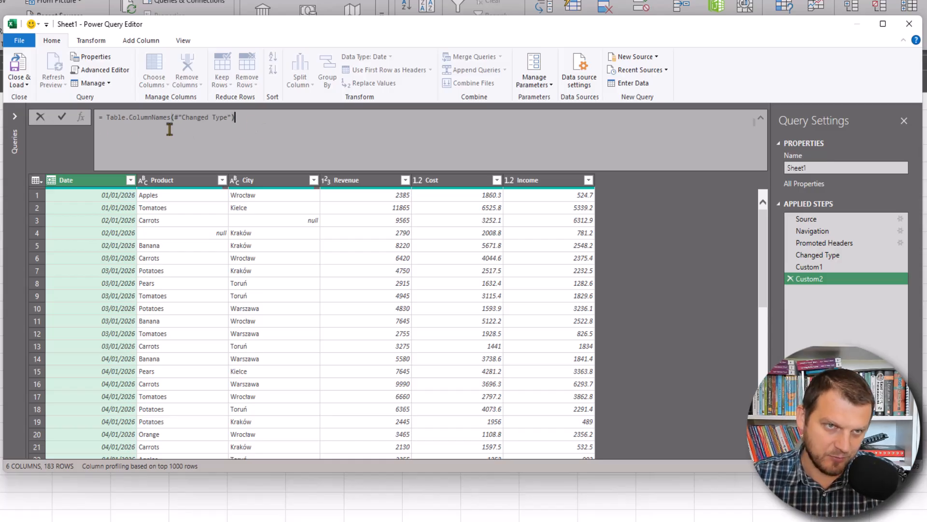
key(Return)
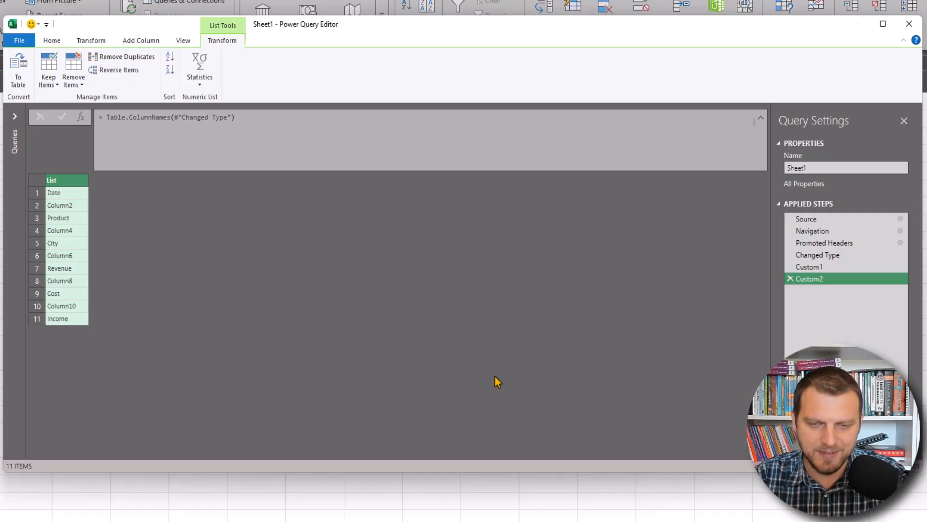
- Replace the Custom2 formula with the List.RemoveMatchingItems part, including {null, ""}, copied from RemoveColumns.txt in Notepad
key(alt+Tab)
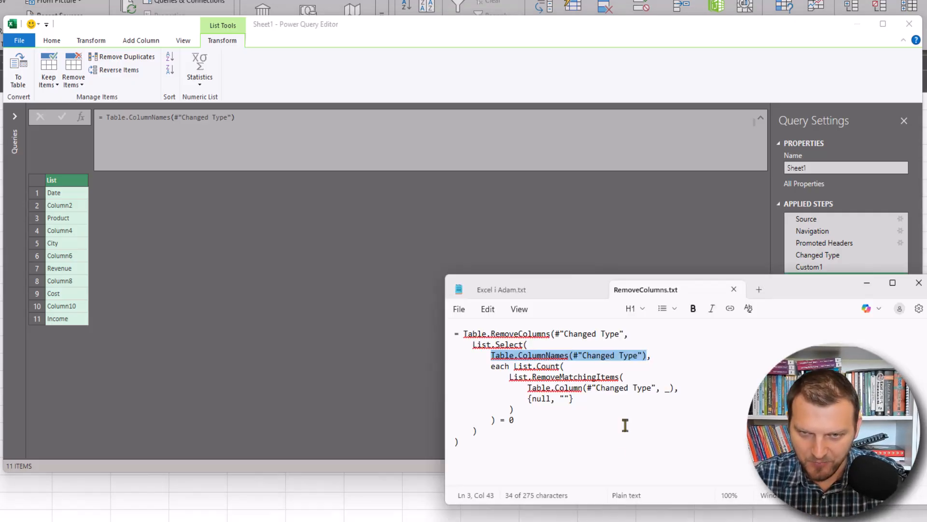
click(537, 398)
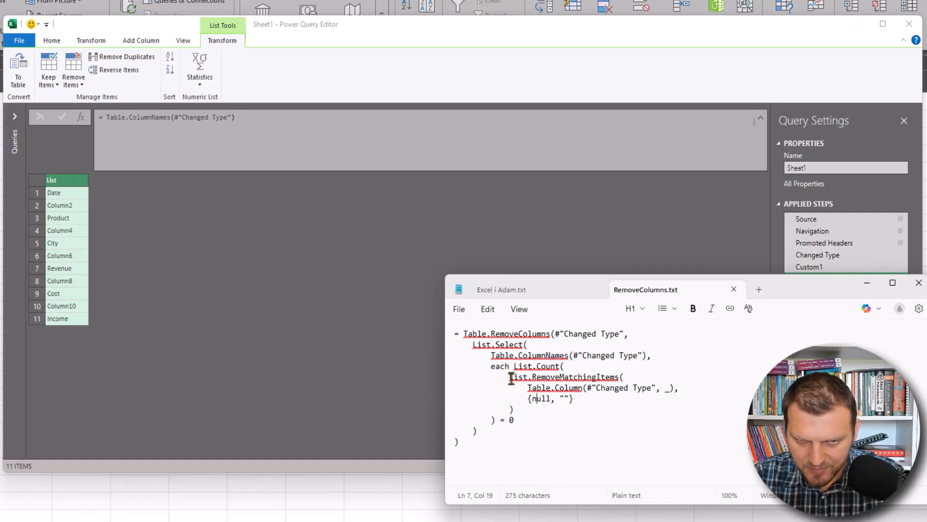
drag(511, 377, 515, 409)
key(ctrl+c)
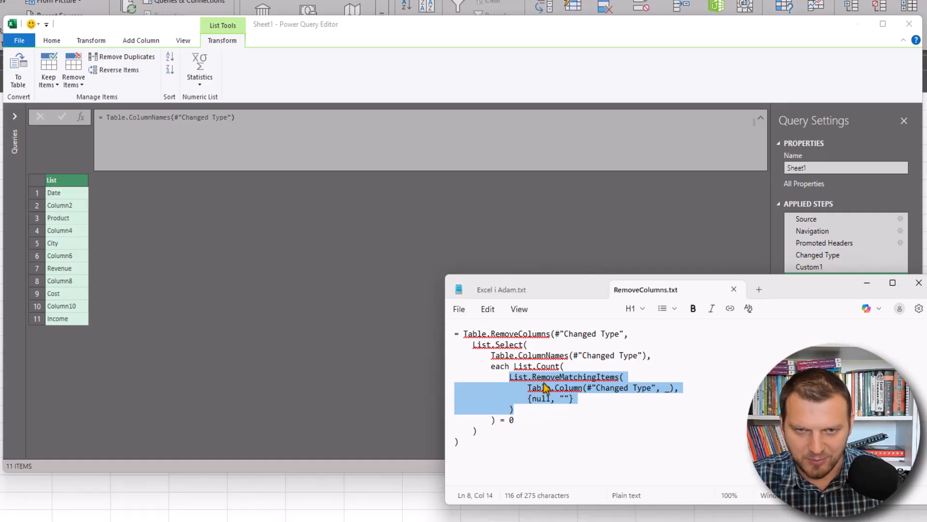
click(269, 124)
drag(269, 124, 106, 117)
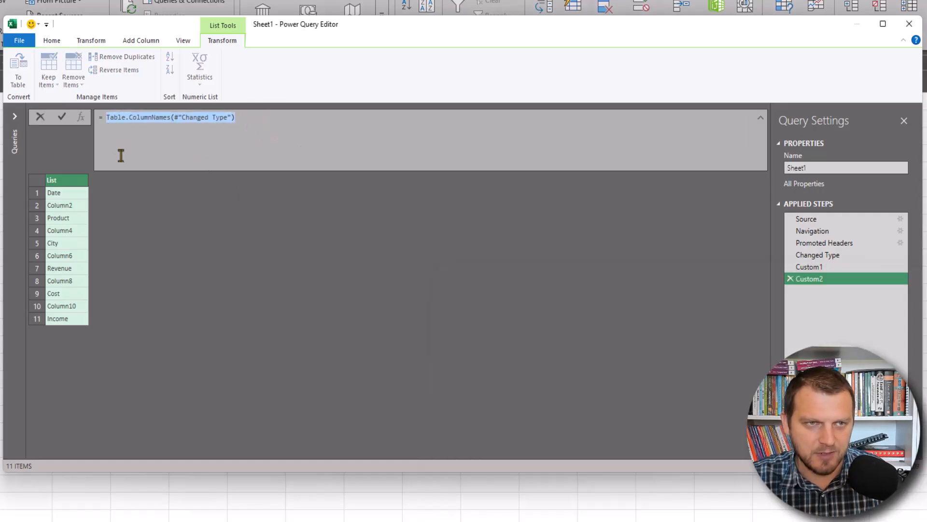
key(ctrl+v)
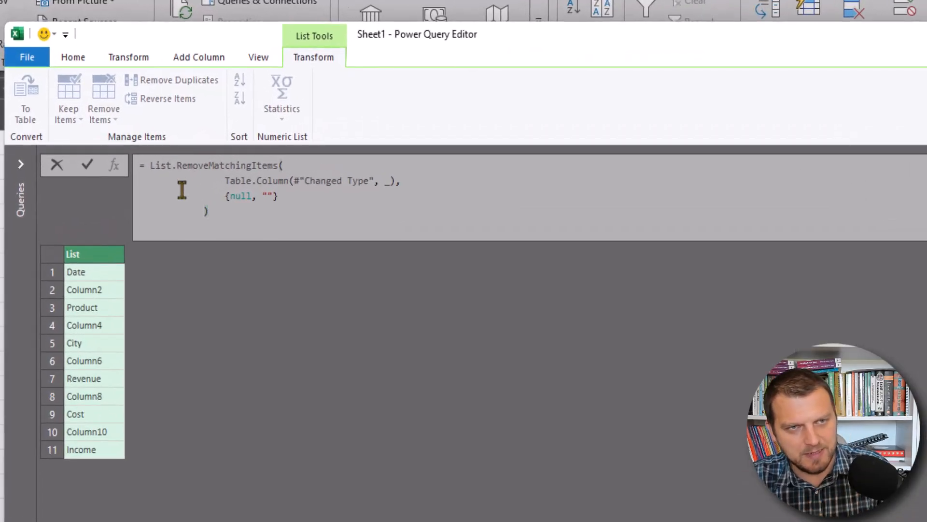
drag(220, 196, 289, 200)
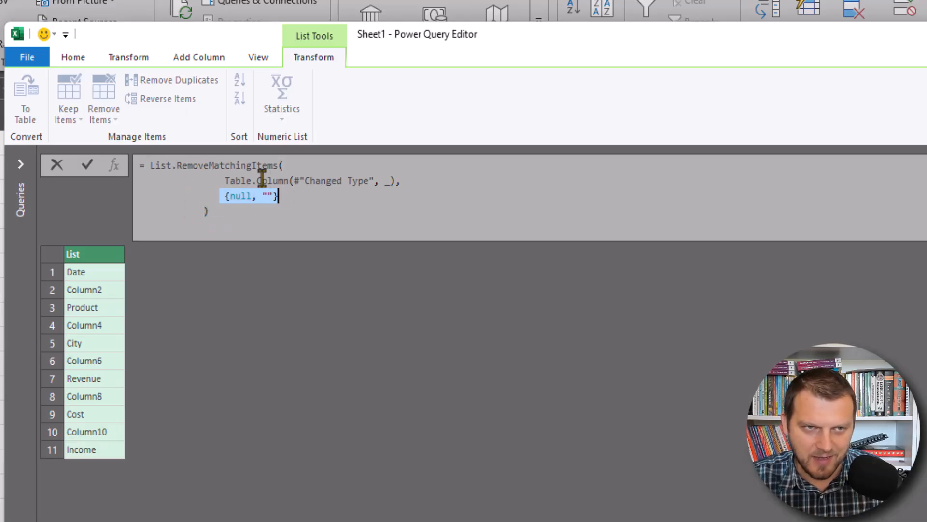
- Replace the Table.Column expression in the List.RemoveMatchingItems formula with #"Changed Type"[Column2] and apply the formula
click(227, 182)
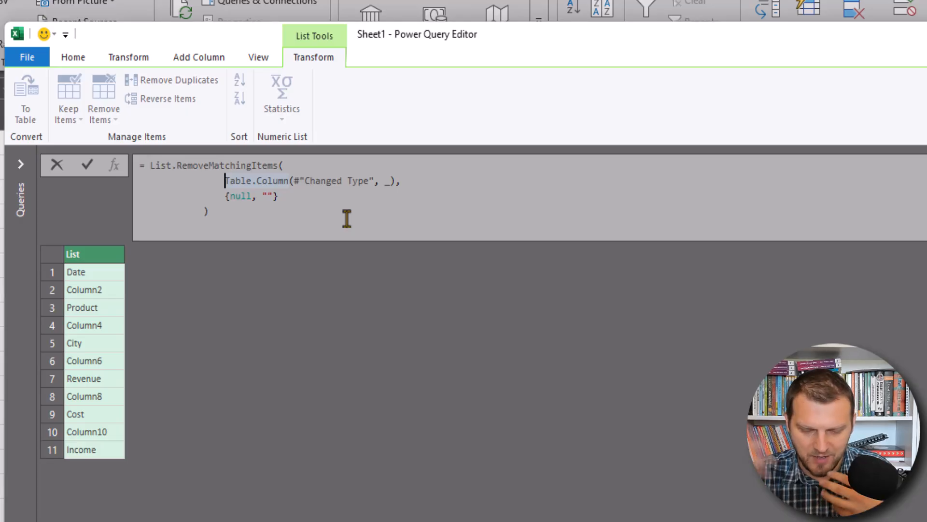
key(ctrl+shift+Right)
key(ctrl+shift+Right)
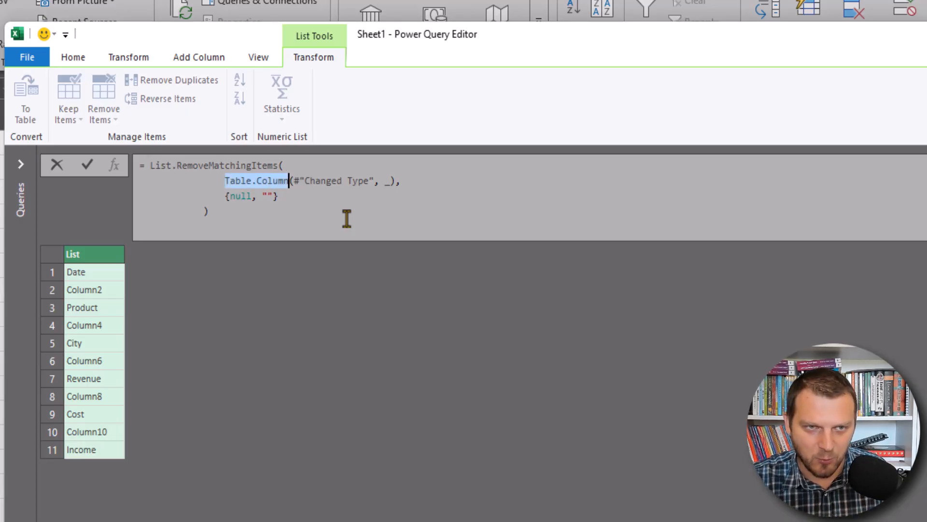
key(Delete)
key(Delete)
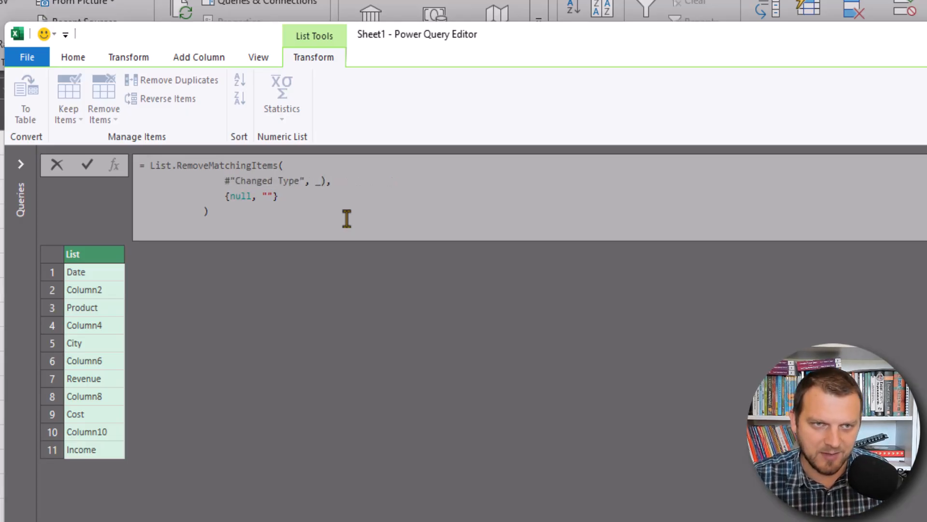
click(327, 182)
key(BackSpace)
key(BackSpace)
key(BackSpace)
key(BackSpace)
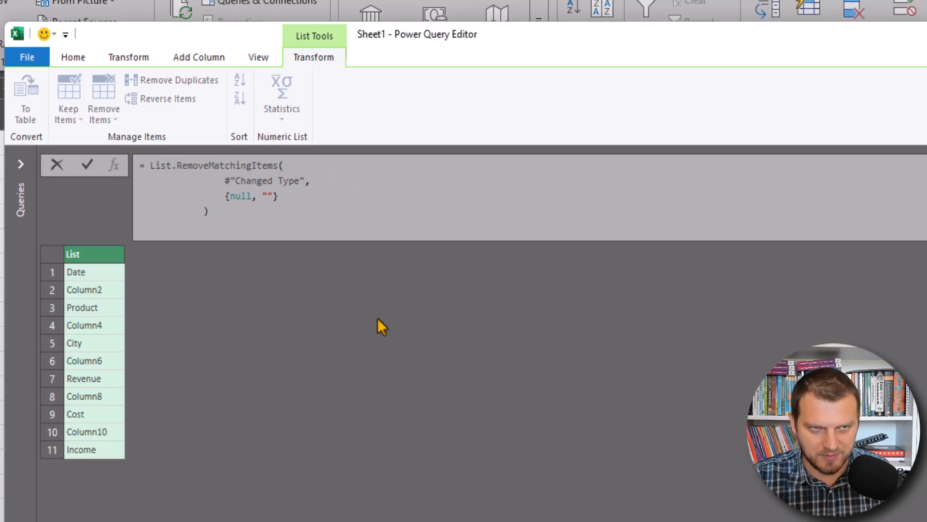
text([)
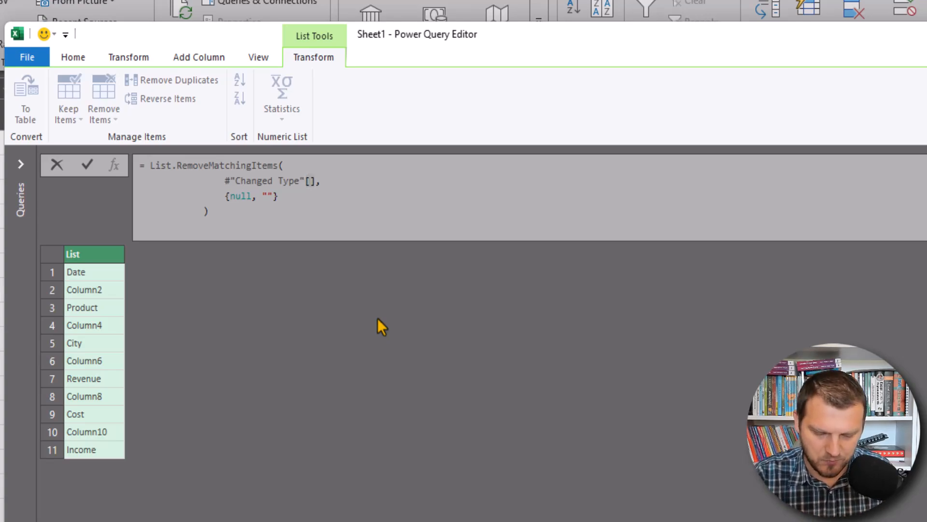
text(Col)
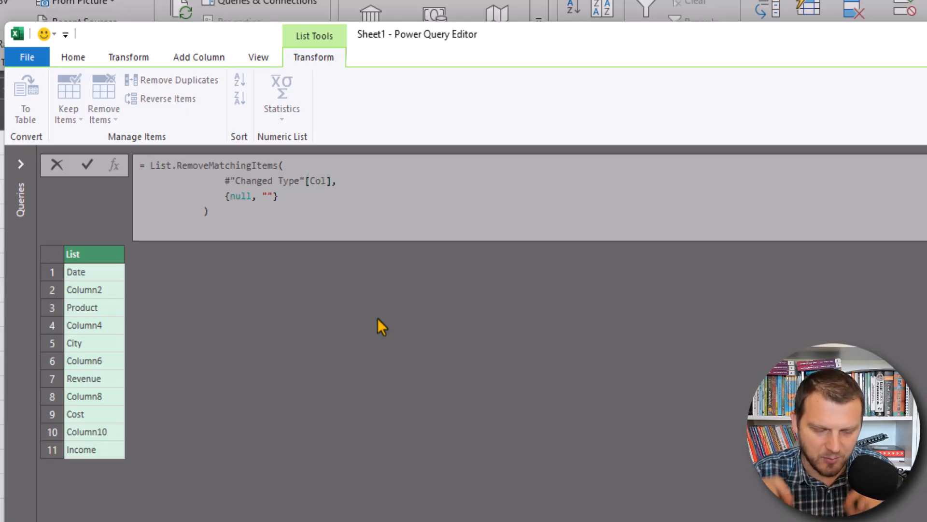
text(umn2)
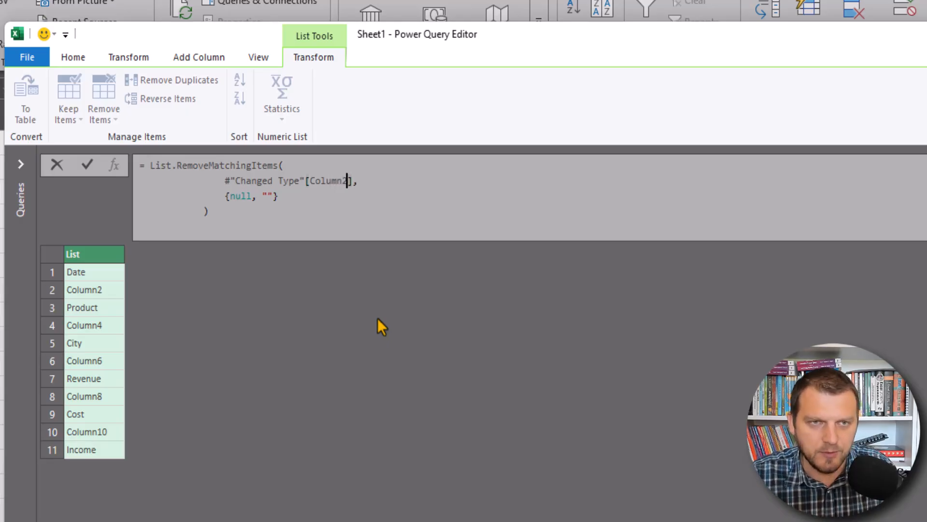
click(87, 165)
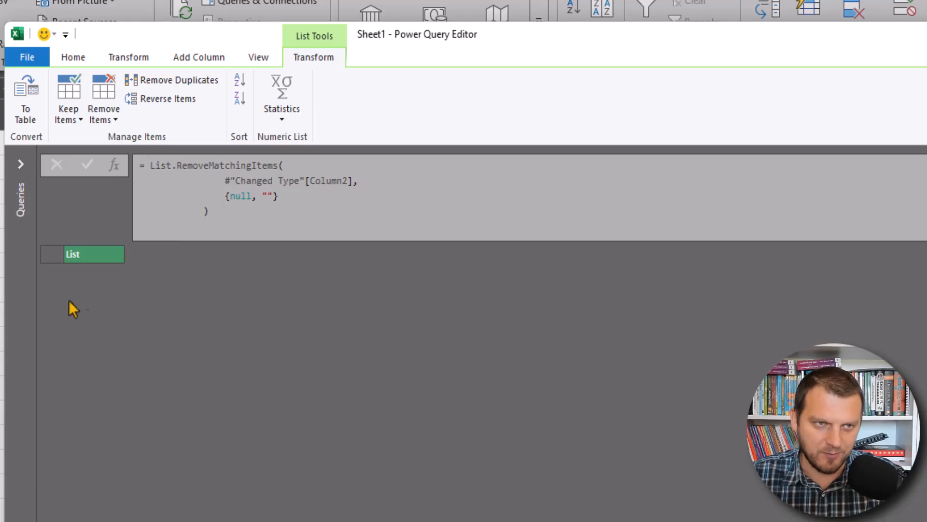
- Delete the empty text item from the match list so it reads {null}, and apply the formula for Column2
click(233, 196)
click(266, 196)
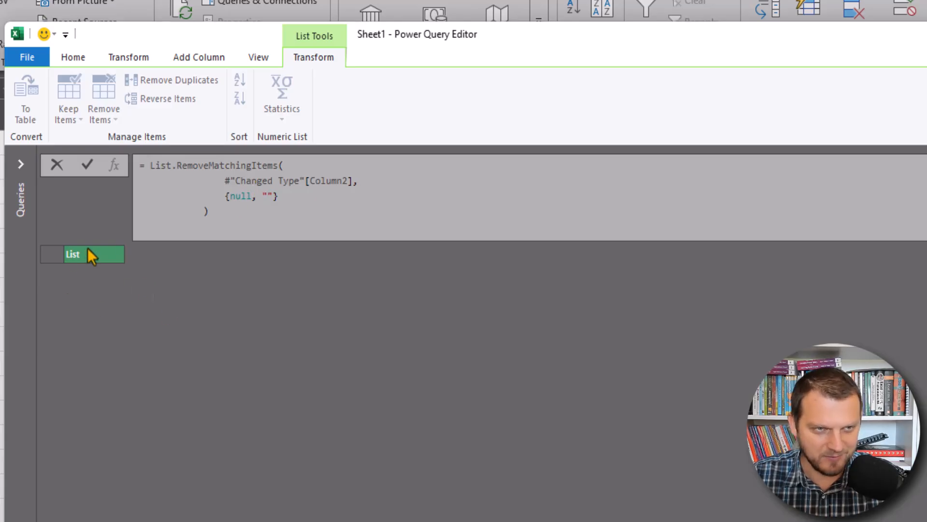
click(271, 197)
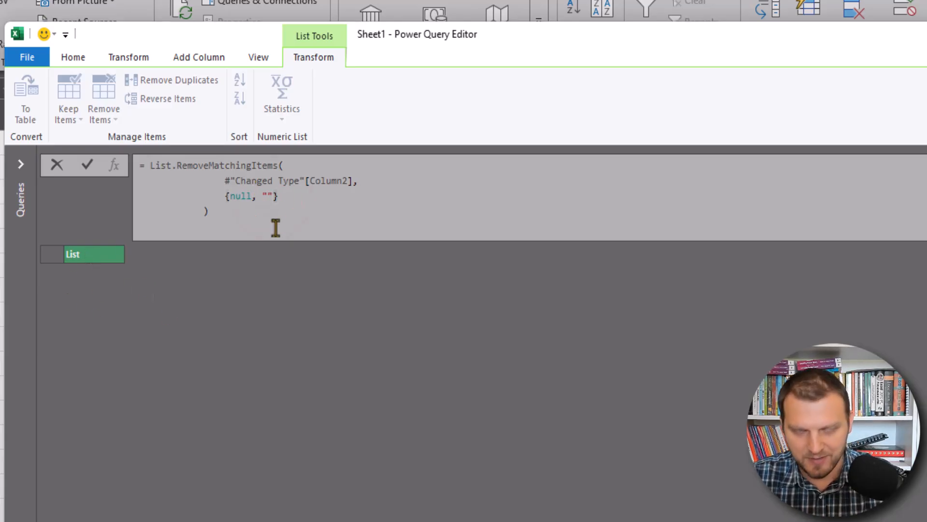
key(BackSpace)
key(BackSpace)
key(BackSpace)
key(BackSpace)
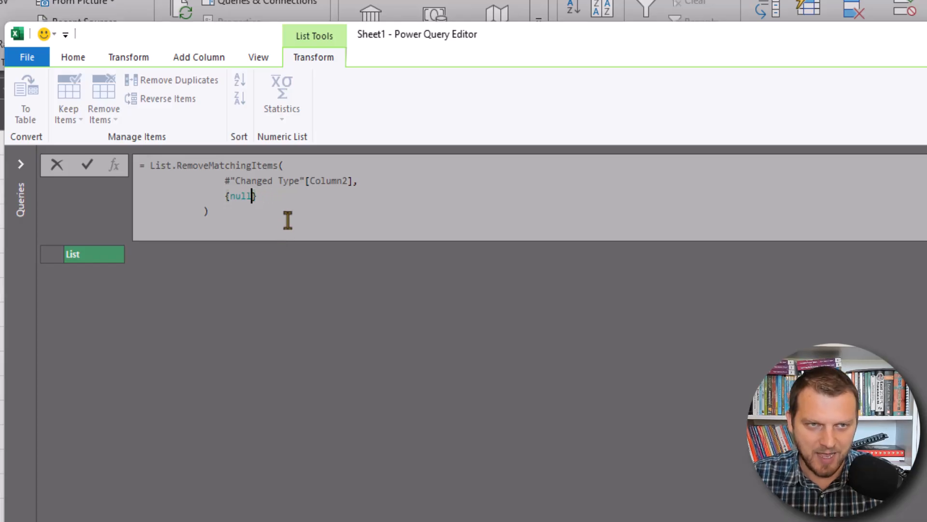
click(290, 205)
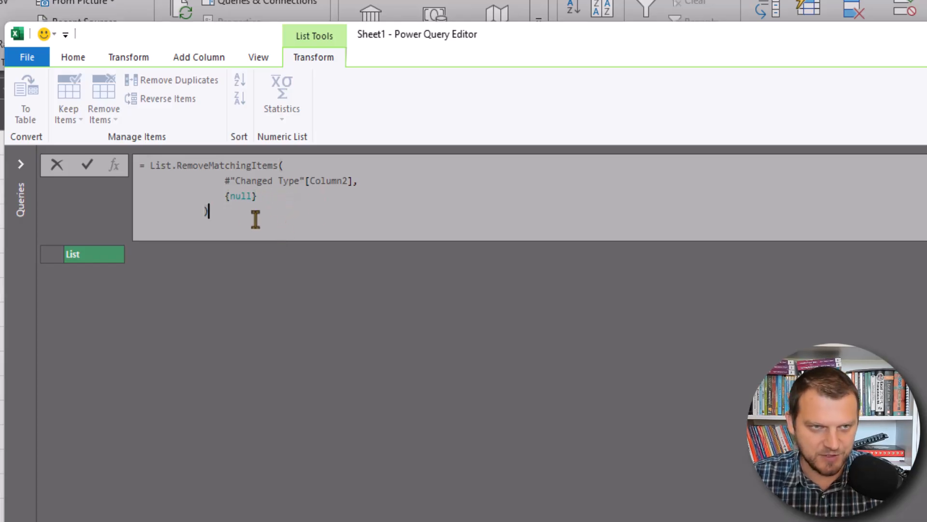
key(Return)
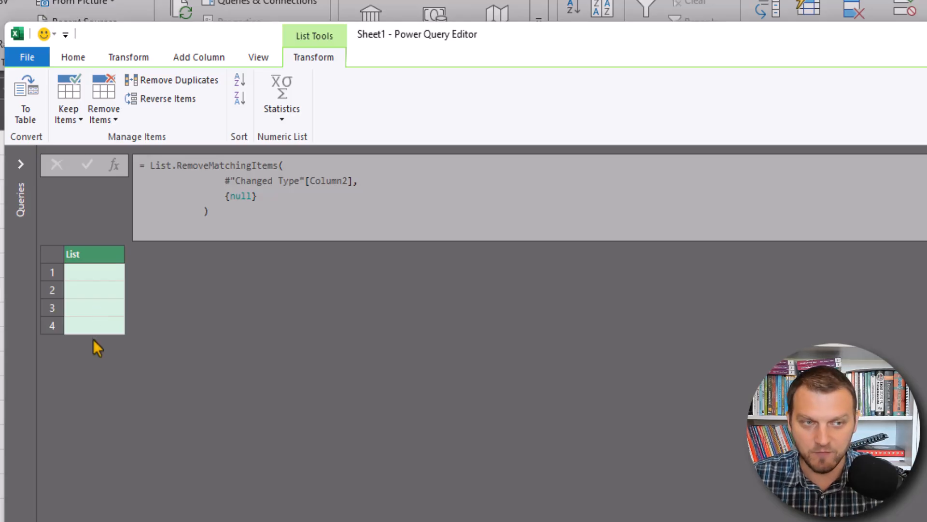
- Replace null in the match list with empty text so it reads {""}, and apply the formula for Column2
click(240, 196)
triple_click(240, 195)
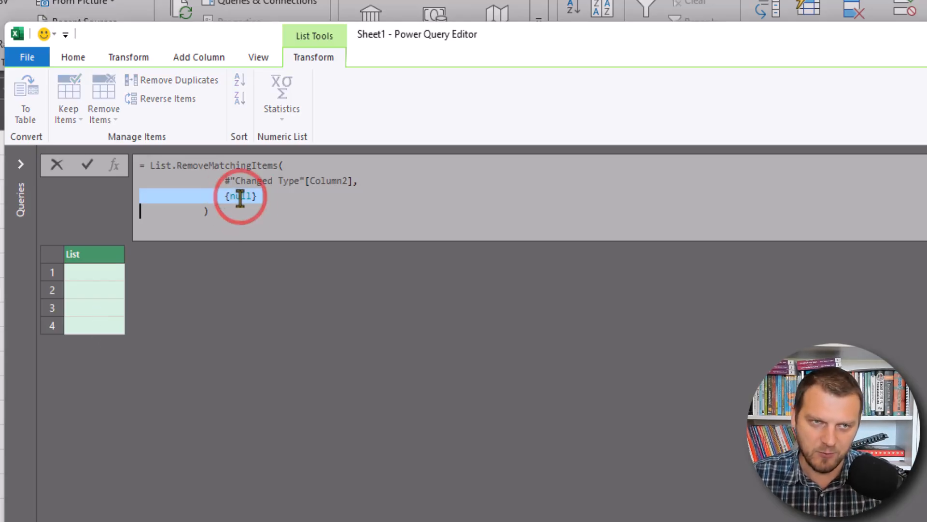
double_click(240, 197)
text(@@)
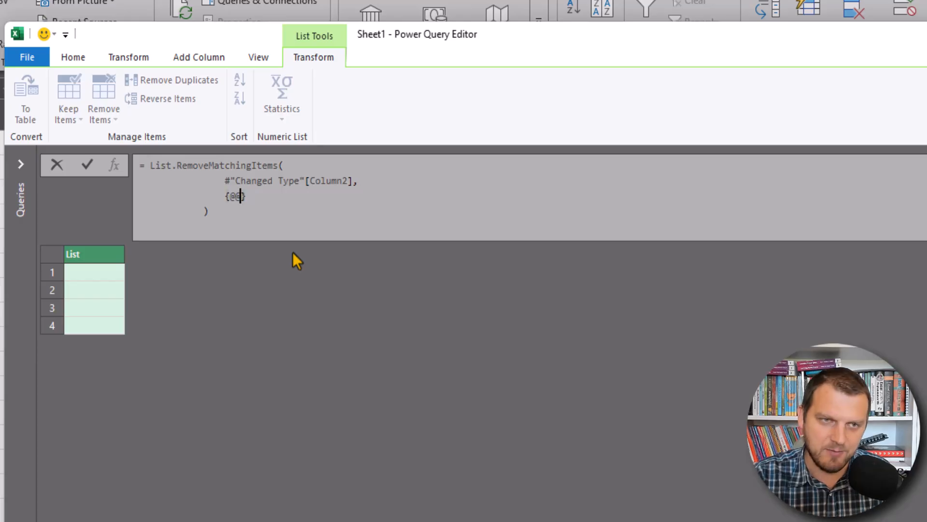
key(BackSpace)
key(BackSpace)
text(@)
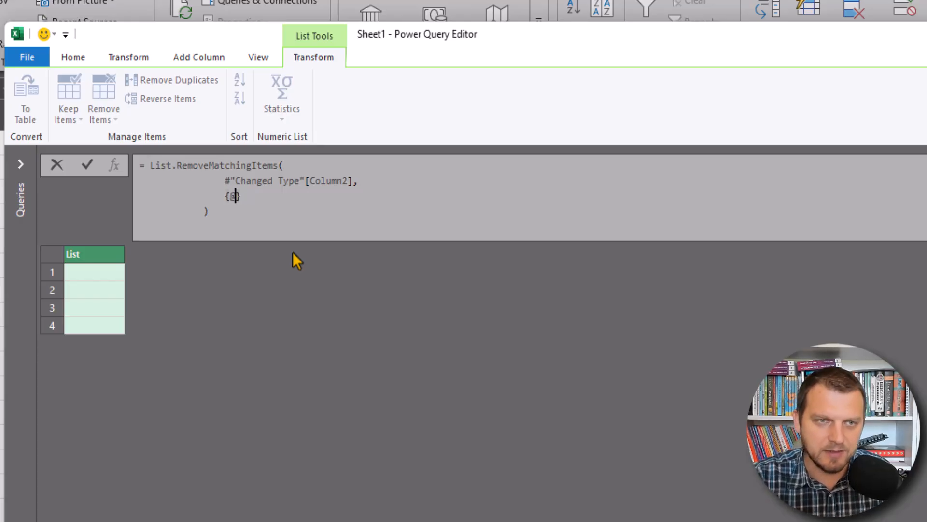
key(BackSpace)
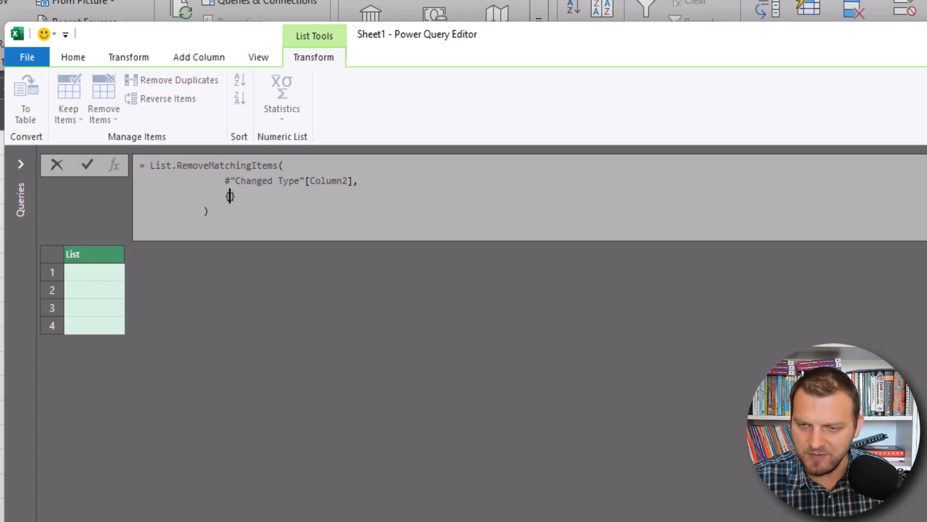
text(")
key(Right)
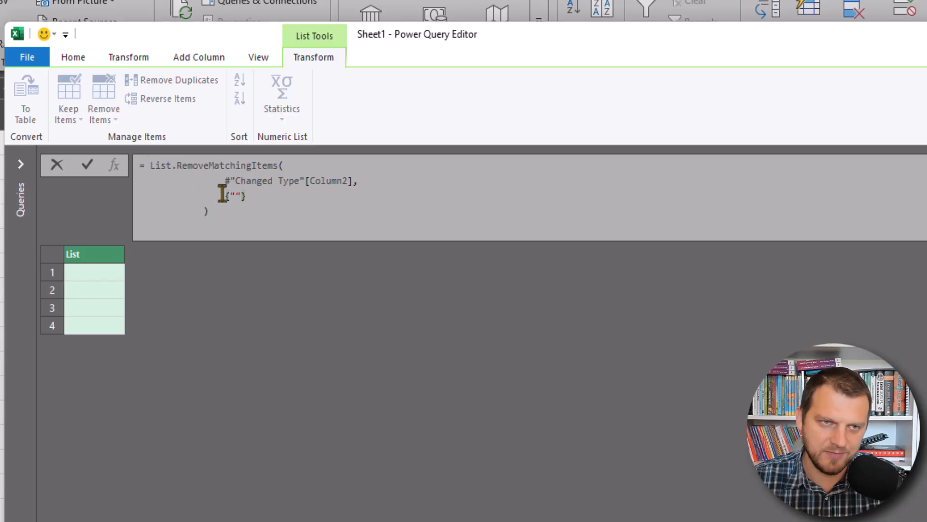
click(288, 211)
click(87, 165)
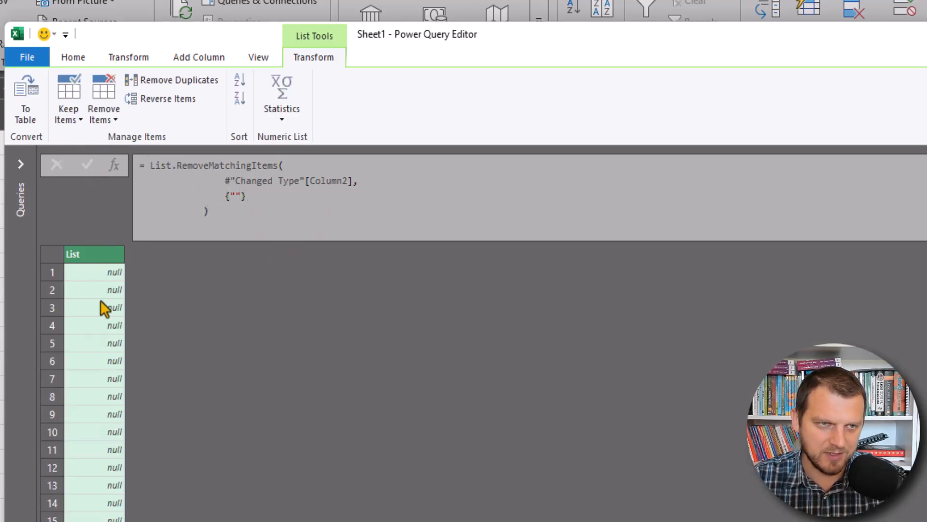
- Add null as a second item of the match list so it reads {"", null}, and apply the formula
click(240, 197)
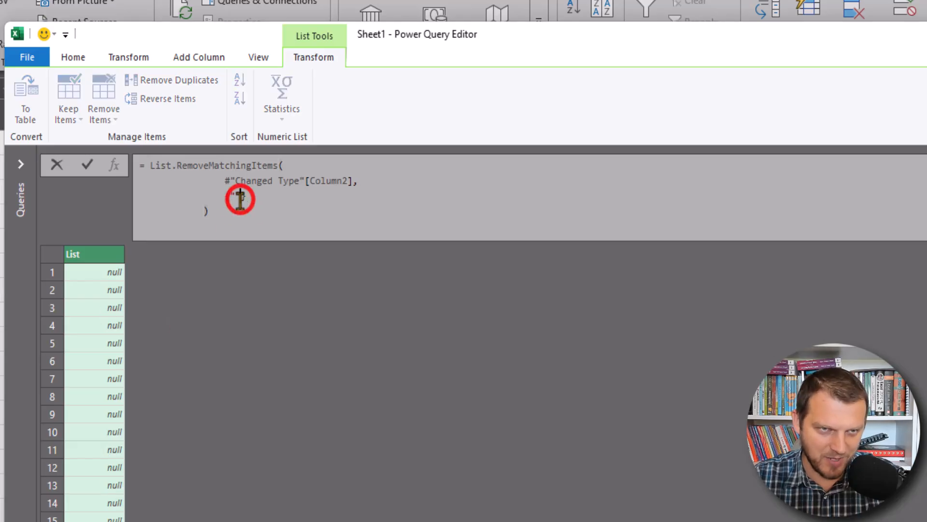
text(, )
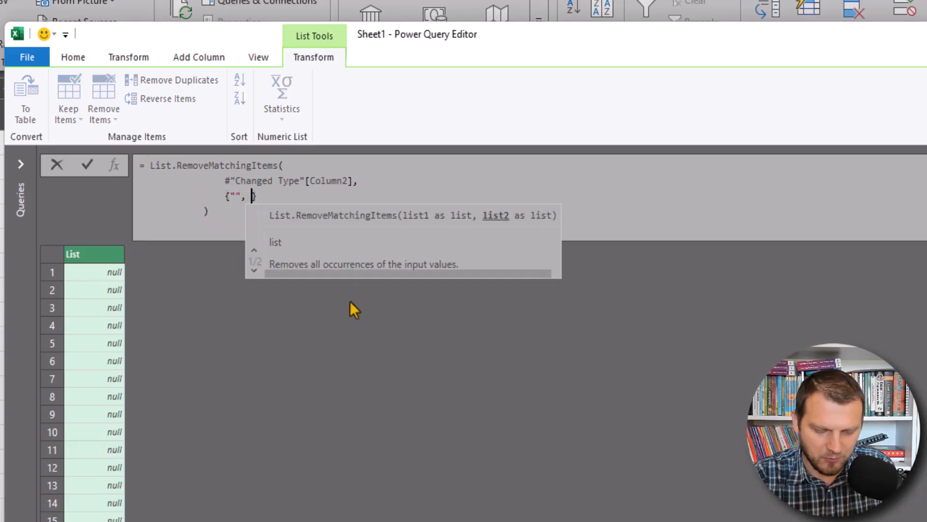
text(nul)
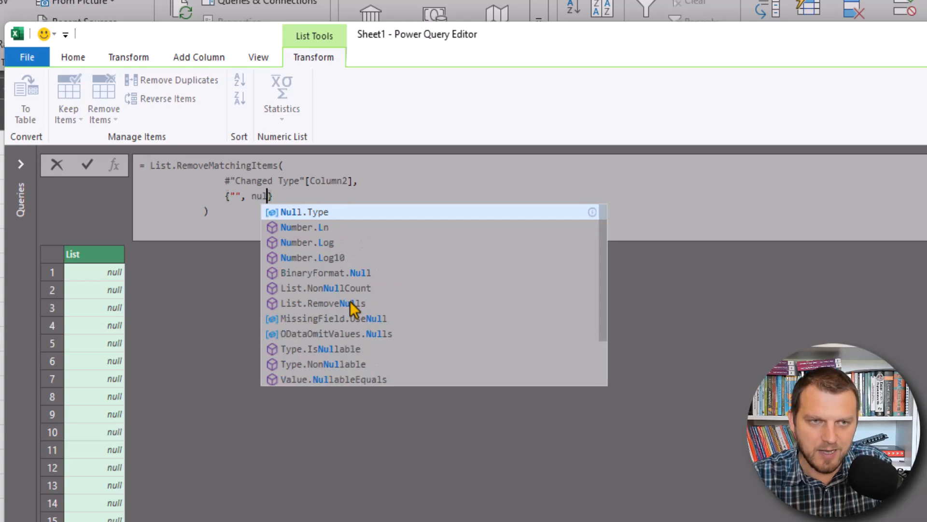
text(l)
click(224, 218)
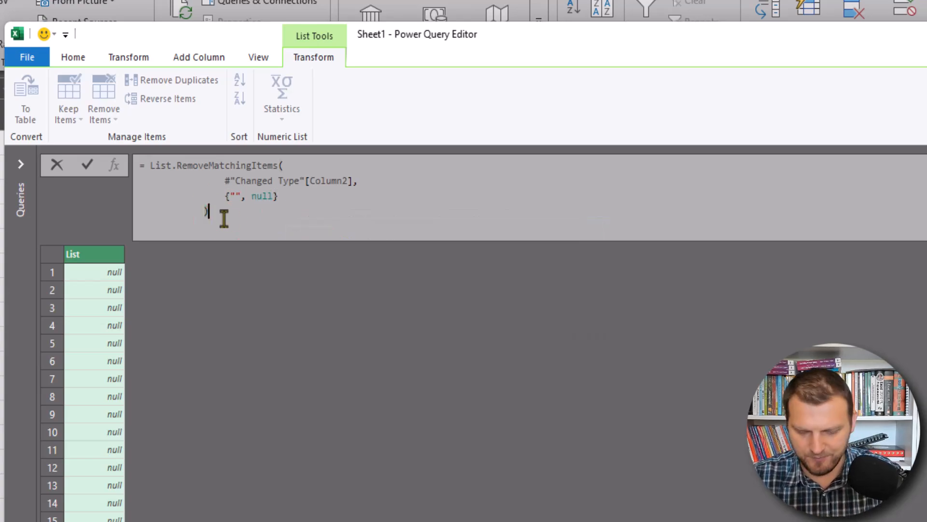
key(Return)
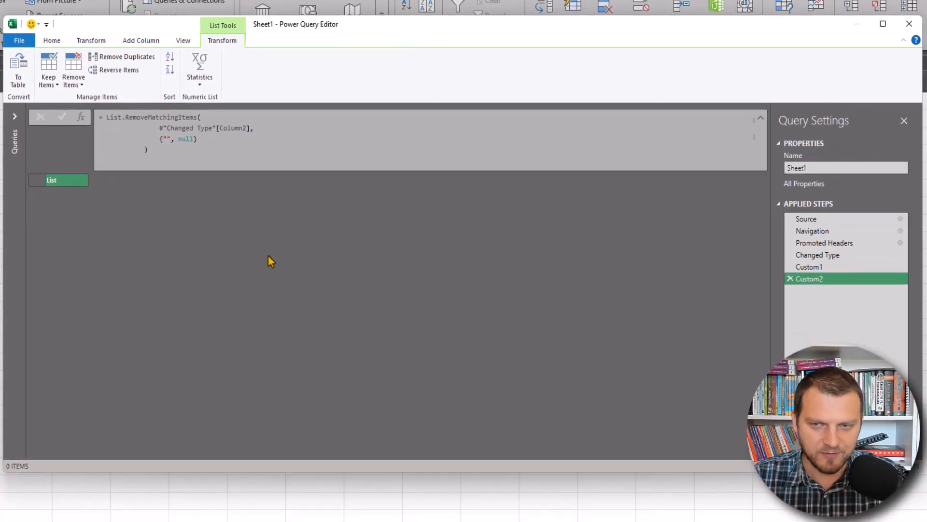
- Check the List.Count part in RemoveColumns.txt in Notepad, then wrap the List.RemoveMatchingItems expression in List.Count in Power Query and apply the formula
key(alt+Tab)
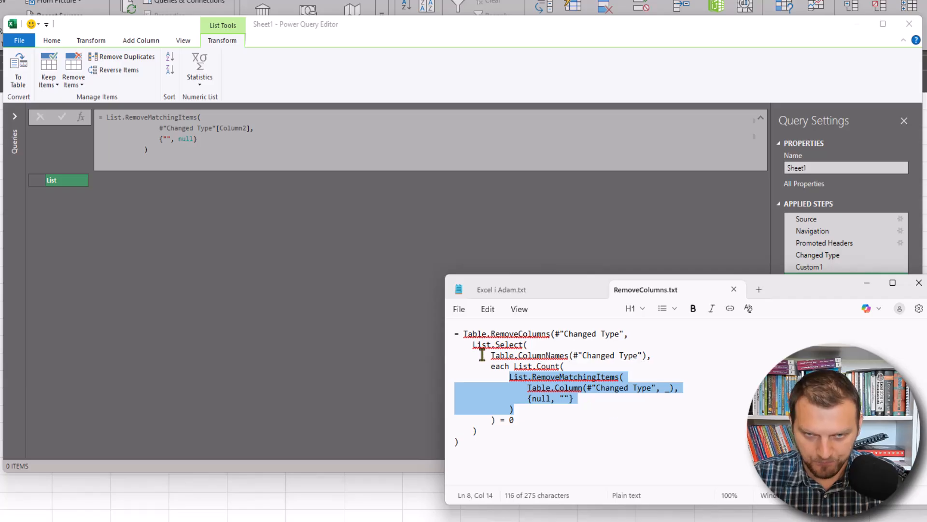
drag(514, 368, 564, 367)
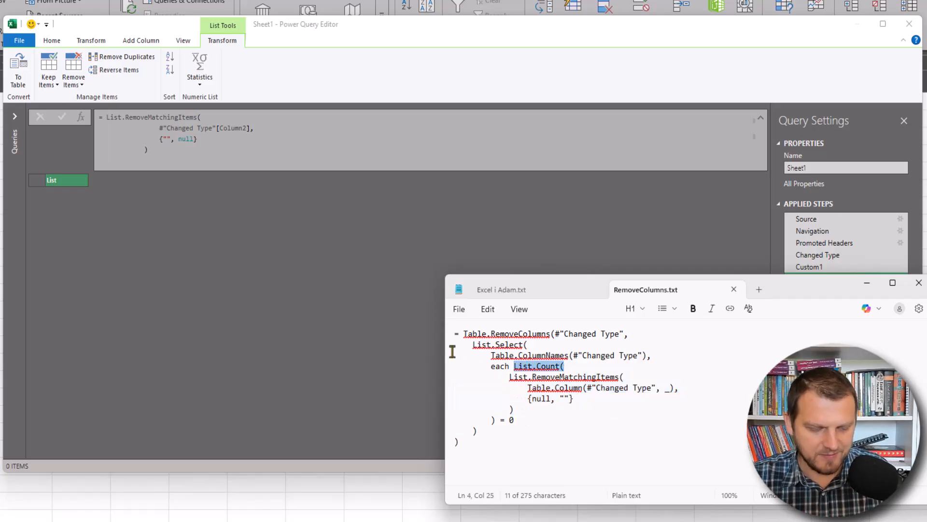
click(110, 117)
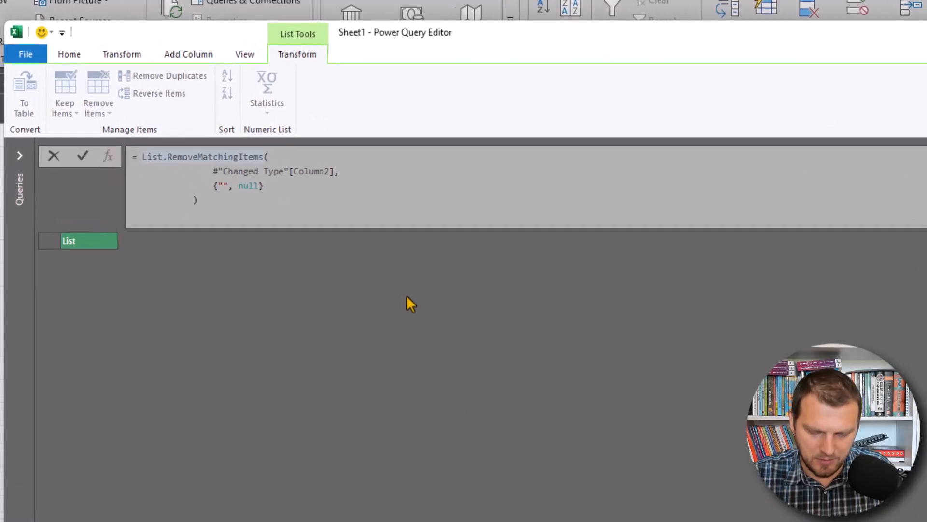
key(shift+Return)
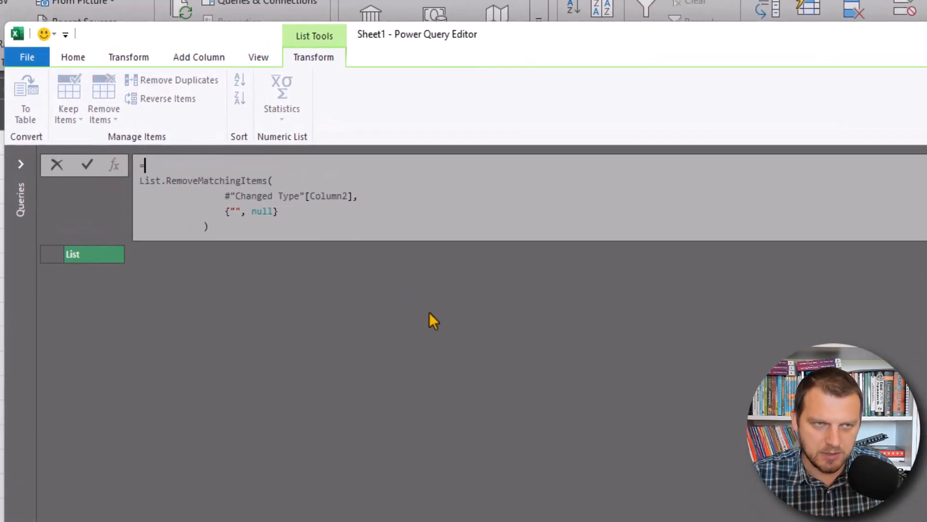
text(List)
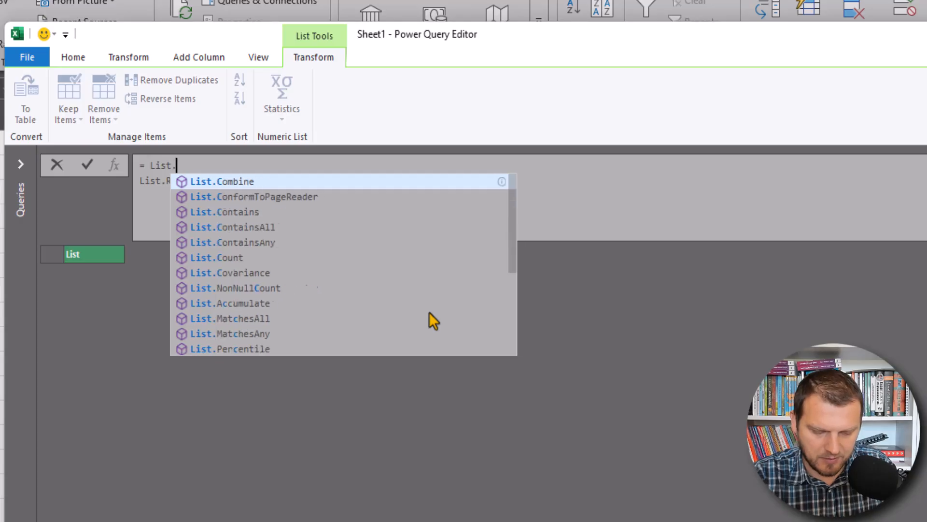
text(.Count()
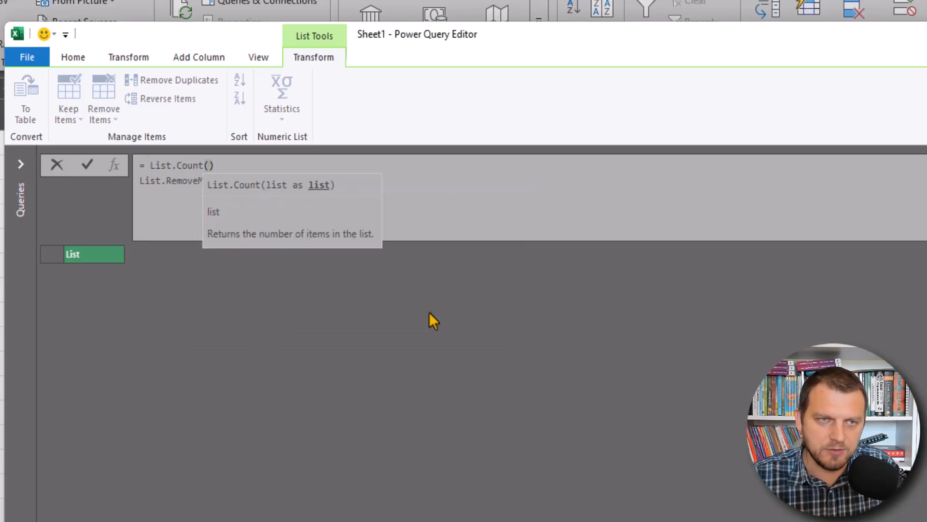
key(Delete)
click(239, 223)
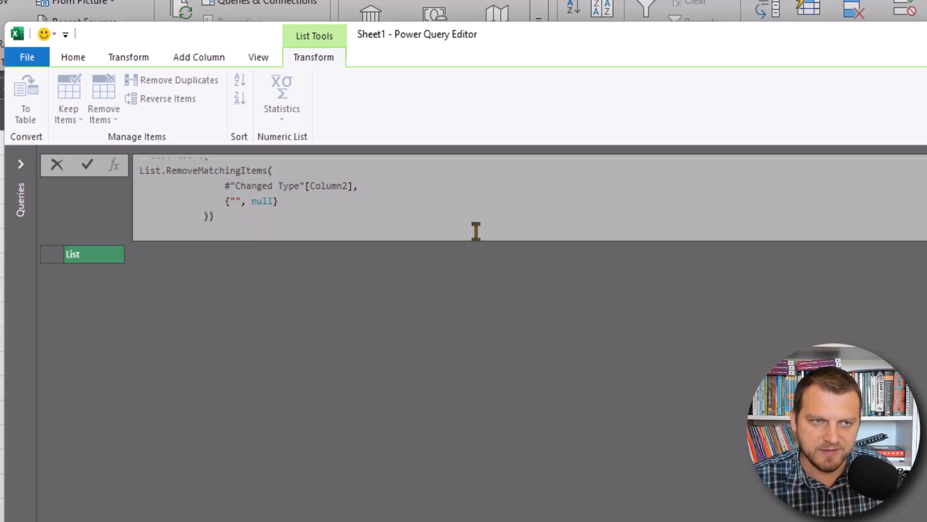
scroll(488, 225, up, 1)
click(88, 168)
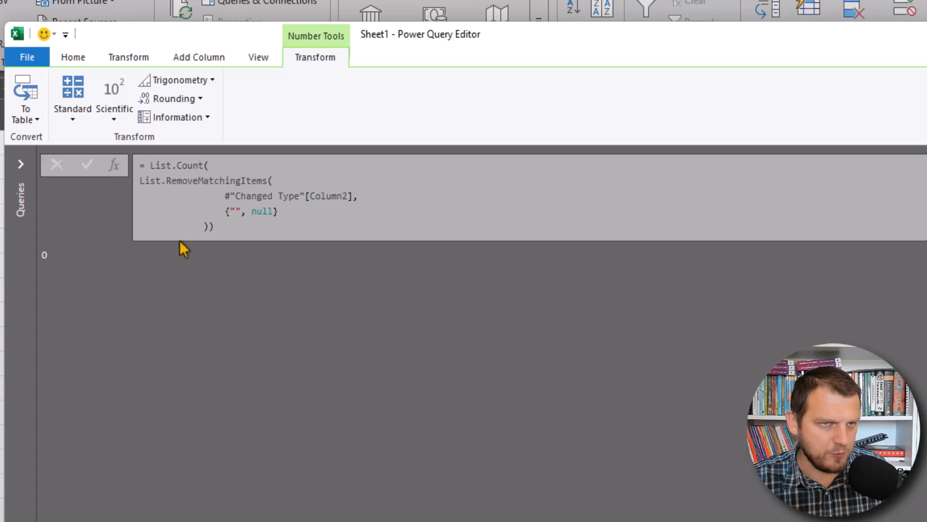
- Remove null from the match list inside the List.Count formula so it reads {""}, and apply the formula
double_click(259, 212)
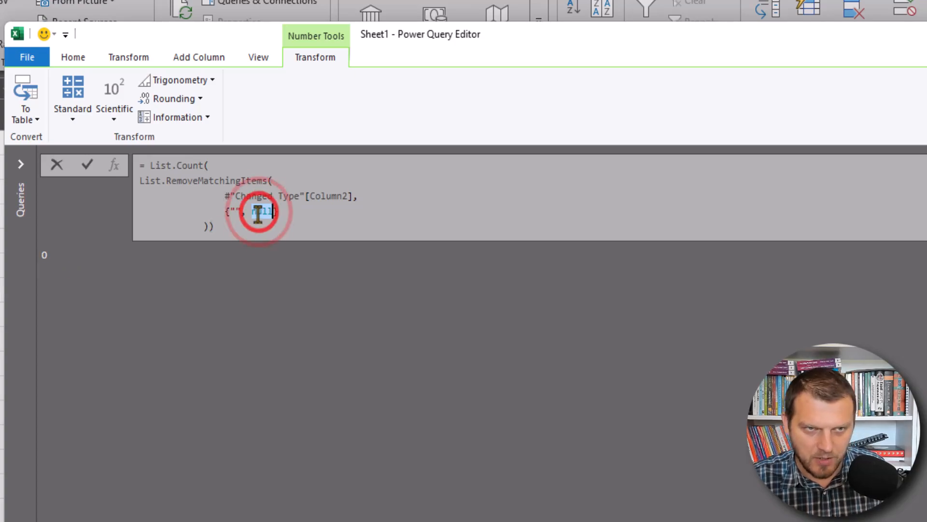
key(BackSpace)
key(BackSpace)
key(BackSpace)
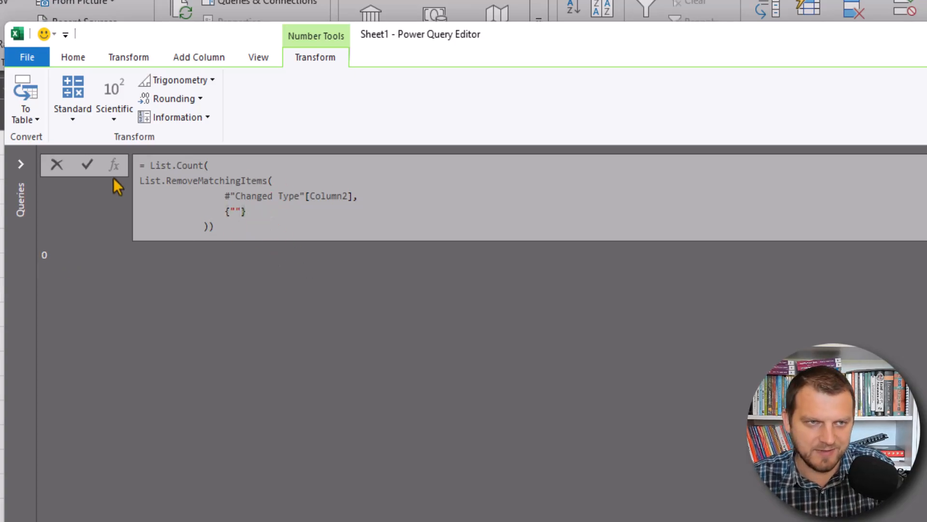
click(88, 167)
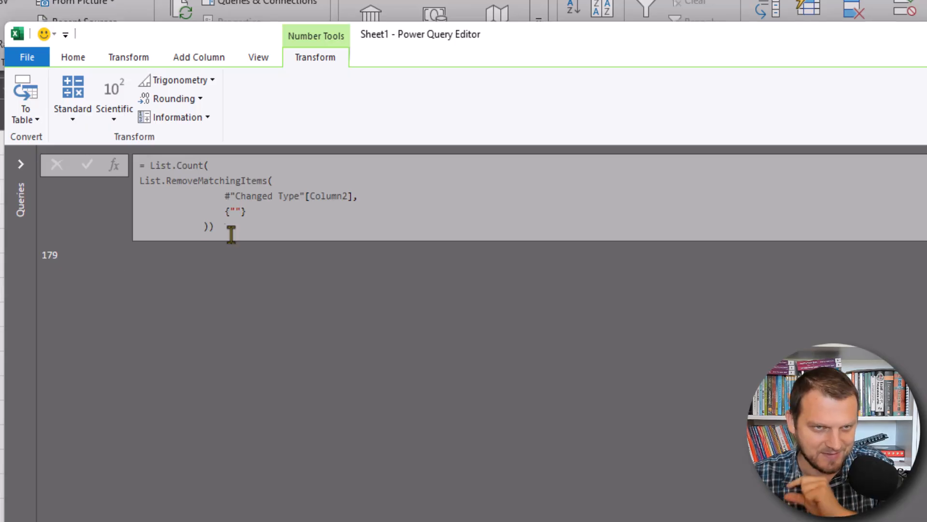
- Restore null in the match list inside the List.Count formula so it reads {"", null}, and apply the formula
click(239, 211)
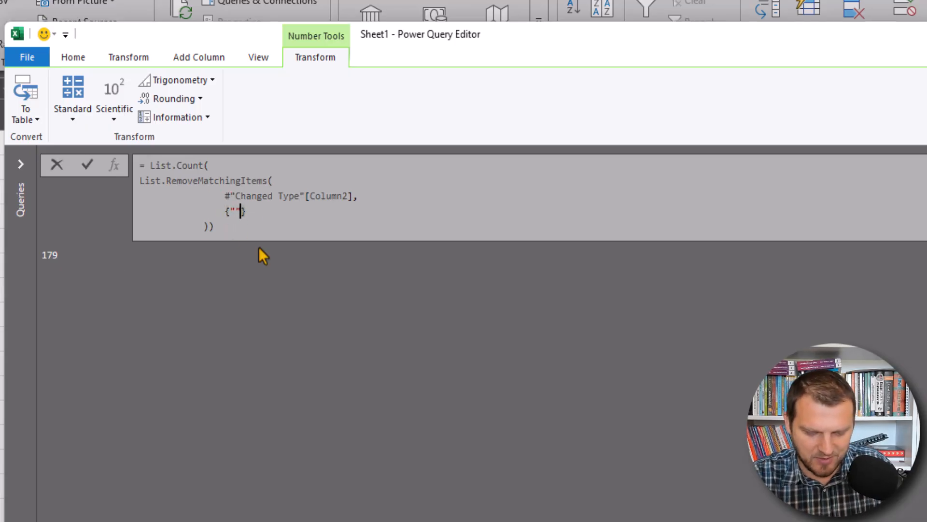
key(Right)
text(, null)
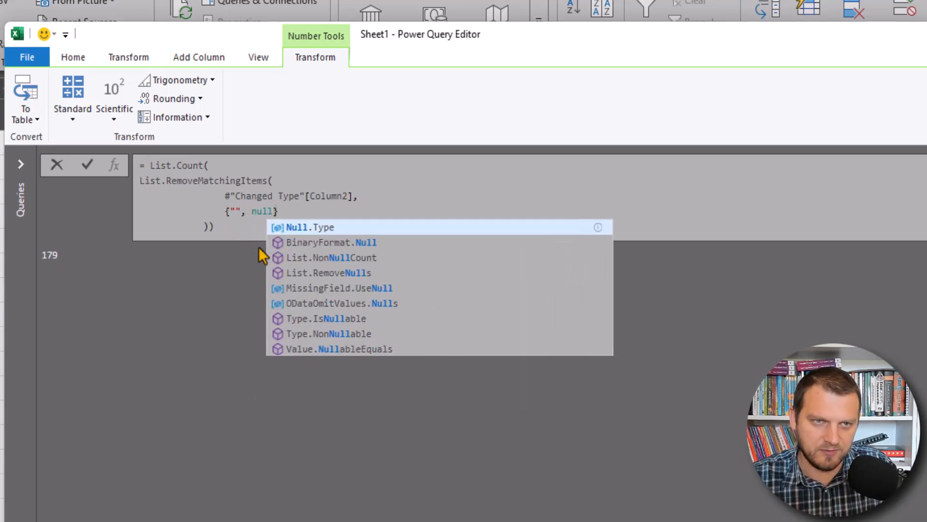
click(240, 231)
scroll(287, 218, up, 1)
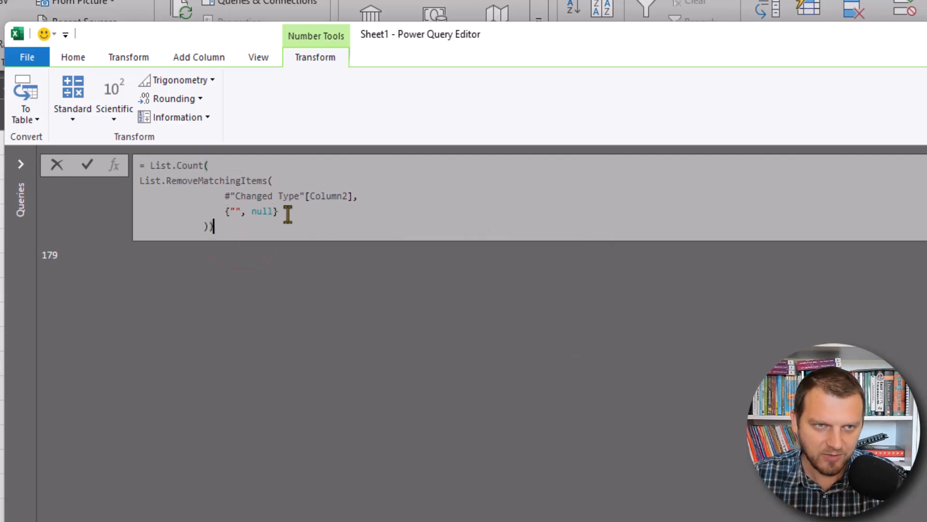
click(84, 167)
- Append the comparison =0 to the end of the List.Count formula and apply it
click(250, 231)
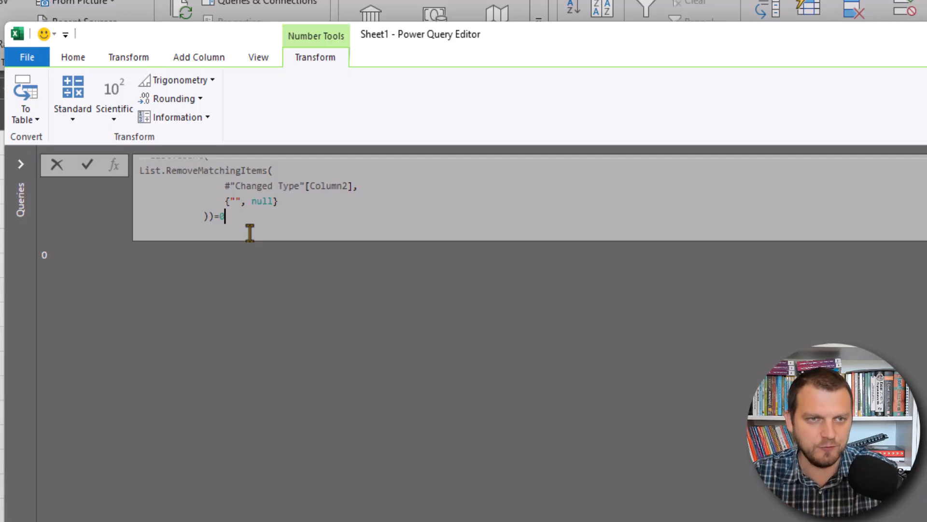
click(269, 201)
click(231, 201)
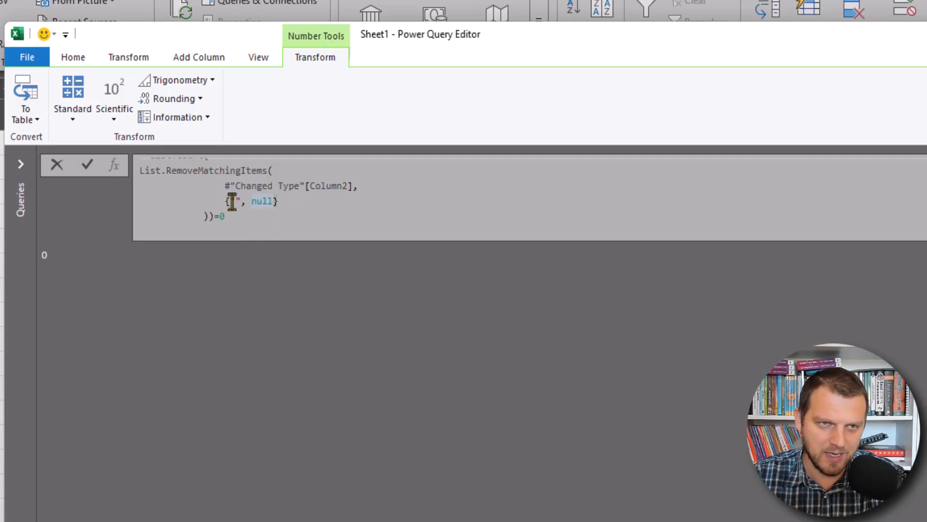
click(257, 231)
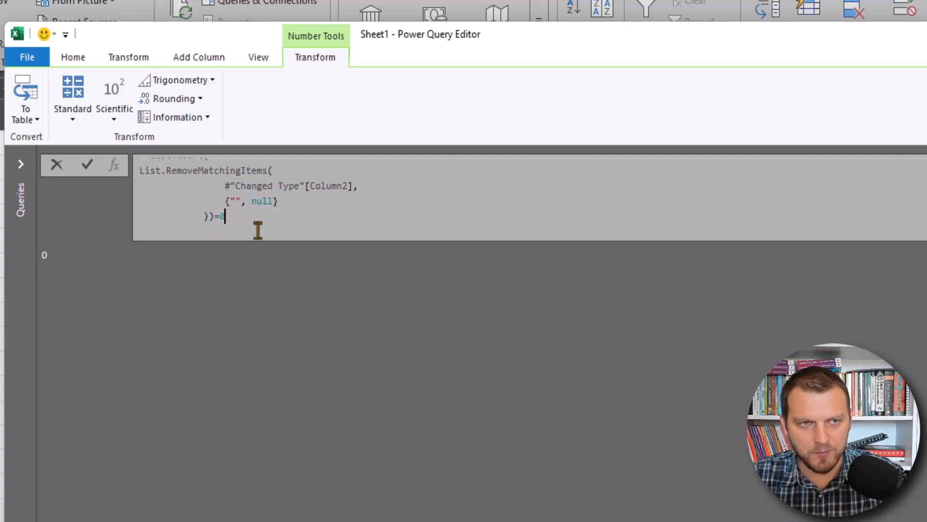
key(Return)
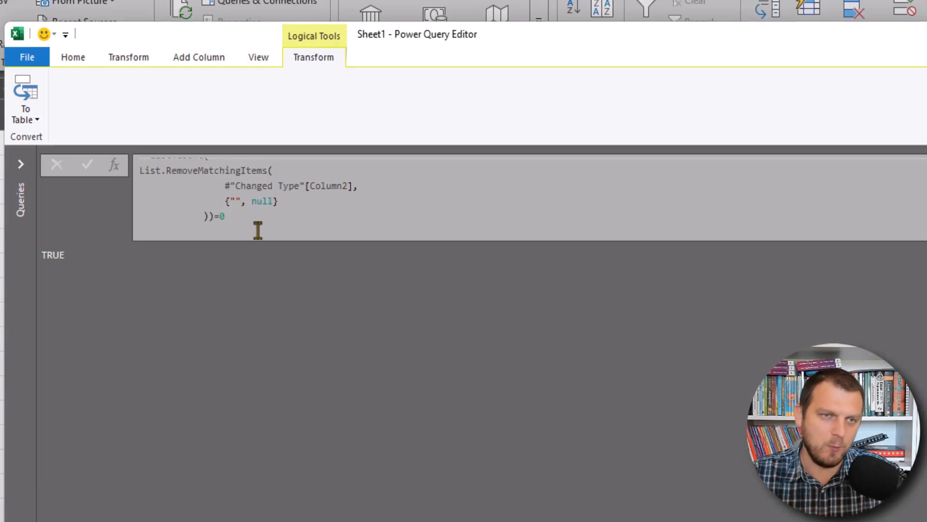
scroll(234, 224, up, 1)
double_click(161, 165)
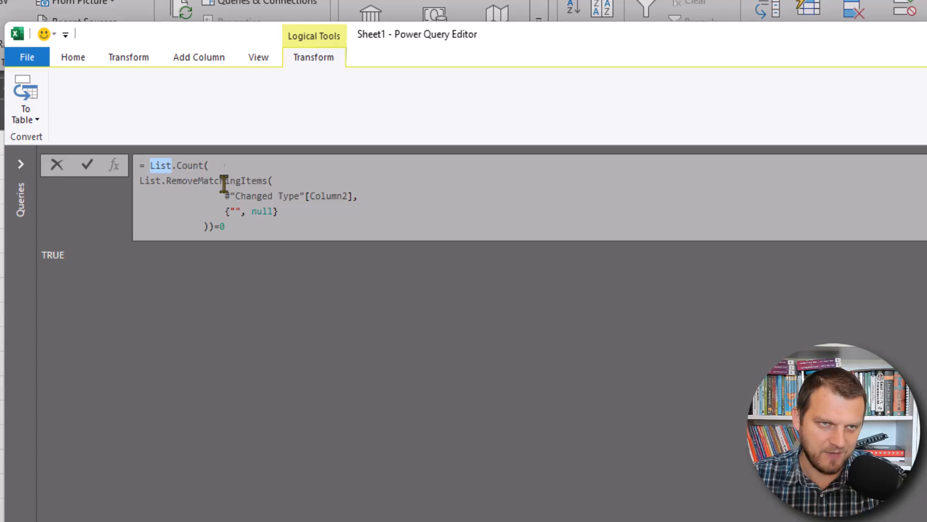
double_click(218, 226)
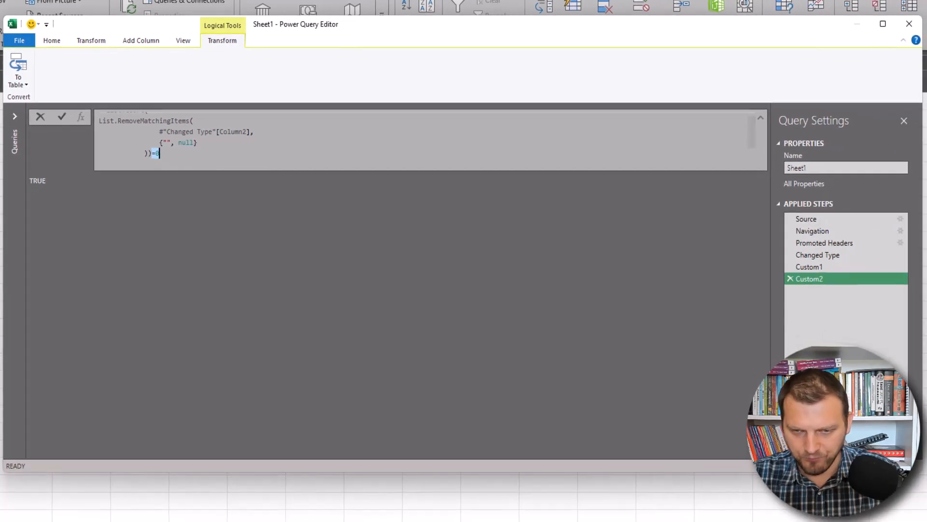
- Copy the complete List.Select expression, through its closing parenthesis, from RemoveColumns.txt in Notepad
key(alt+Tab)
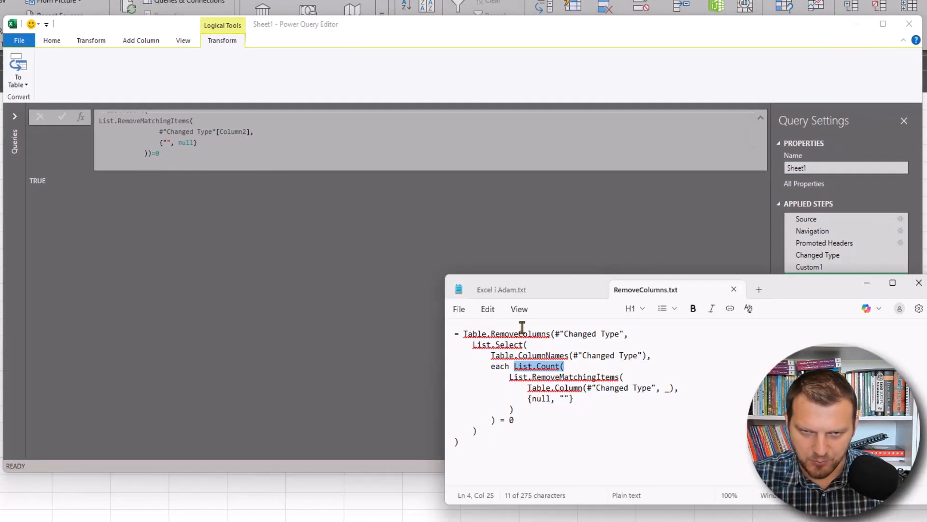
drag(482, 428, 434, 346)
key(ctrl+c)
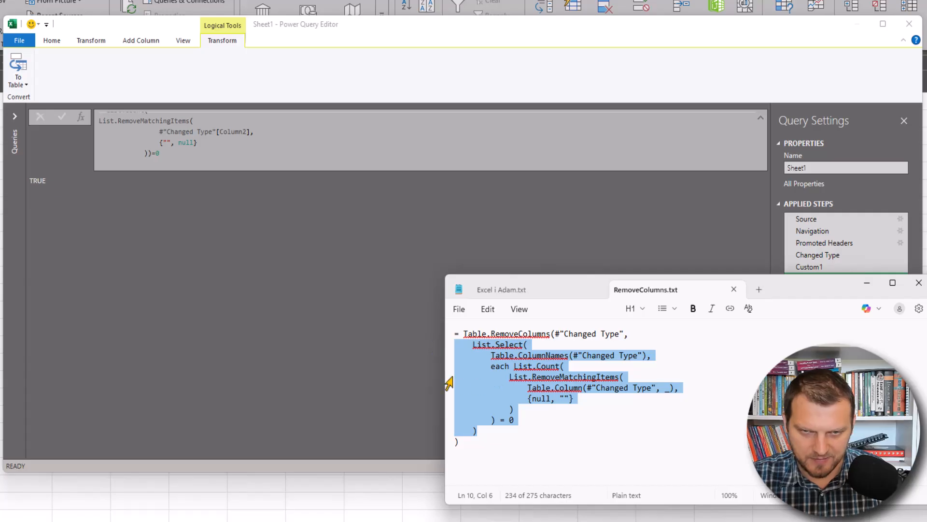
- In Power Query, replace the Custom2 formula with the copied List.Select expression, put an equals sign before it, and apply it
click(193, 160)
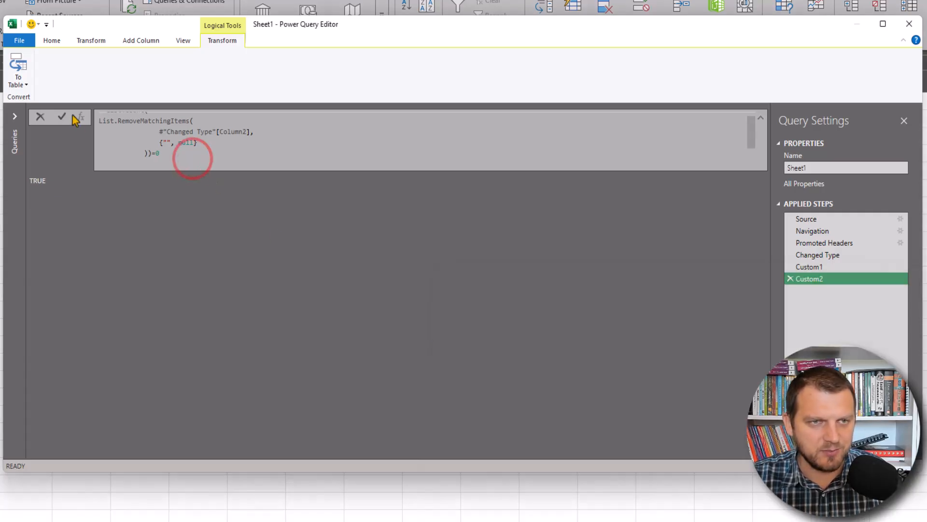
drag(163, 155, 61, 121)
click(203, 191)
key(ctrl+v)
scroll(156, 164, up, 5)
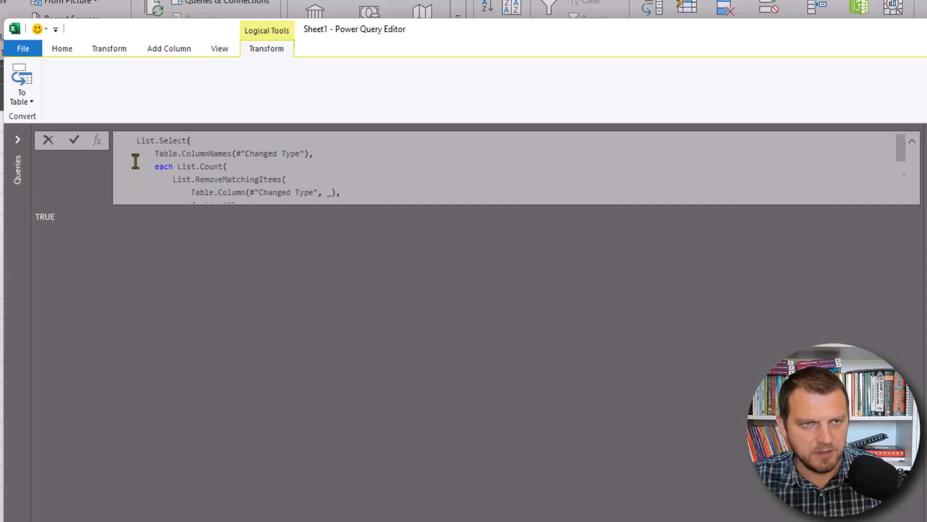
click(122, 141)
text(=)
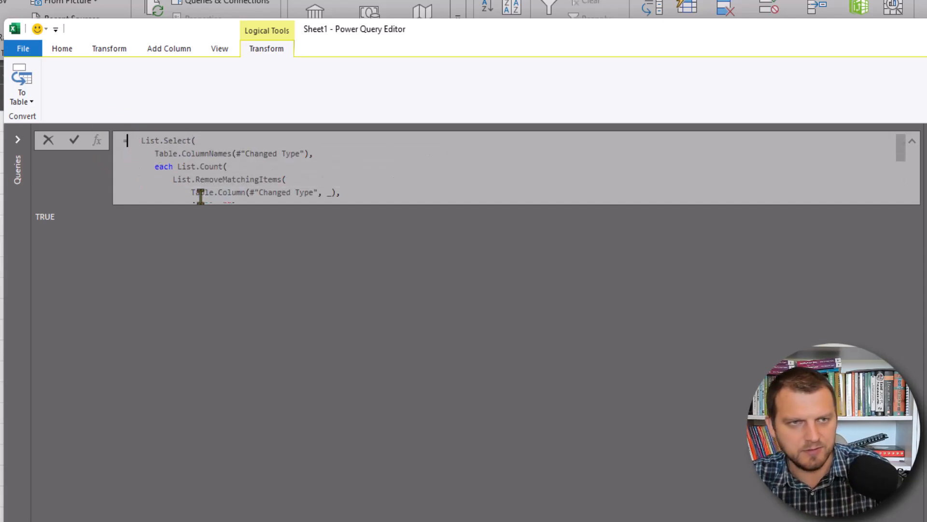
click(75, 140)
- Try to turn the text literal into a working List.Select formula by removing its extra equals sign and enclosing quotation marks
click(135, 140)
key(BackSpace)
key(Delete)
key(Delete)
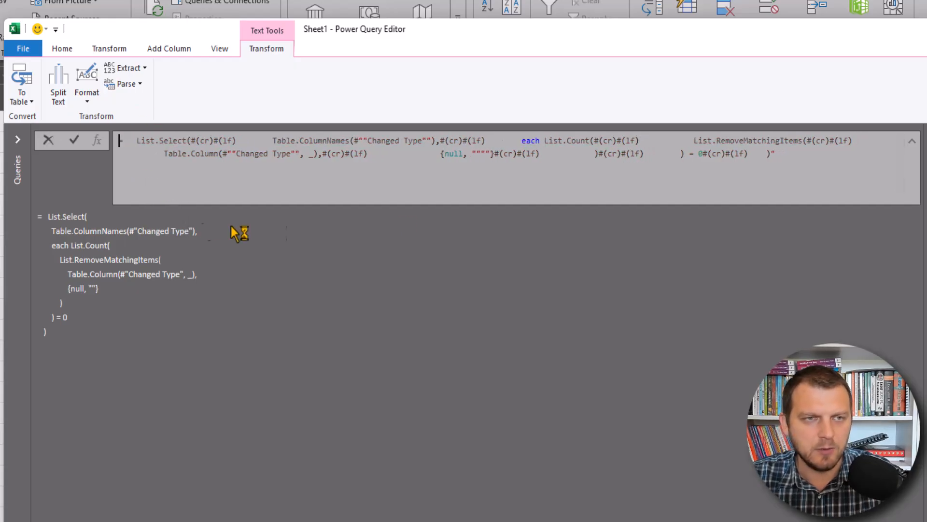
click(796, 153)
key(BackSpace)
key(Return)
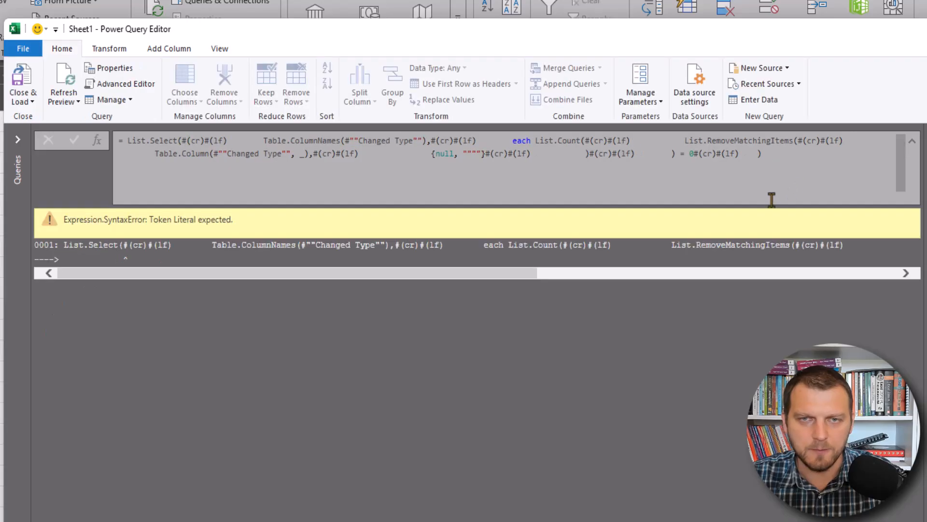
- Paste the List.Select expression over the broken Custom2 formula, keep one equals sign directly before it, and apply the formula
drag(819, 176, 73, 135)
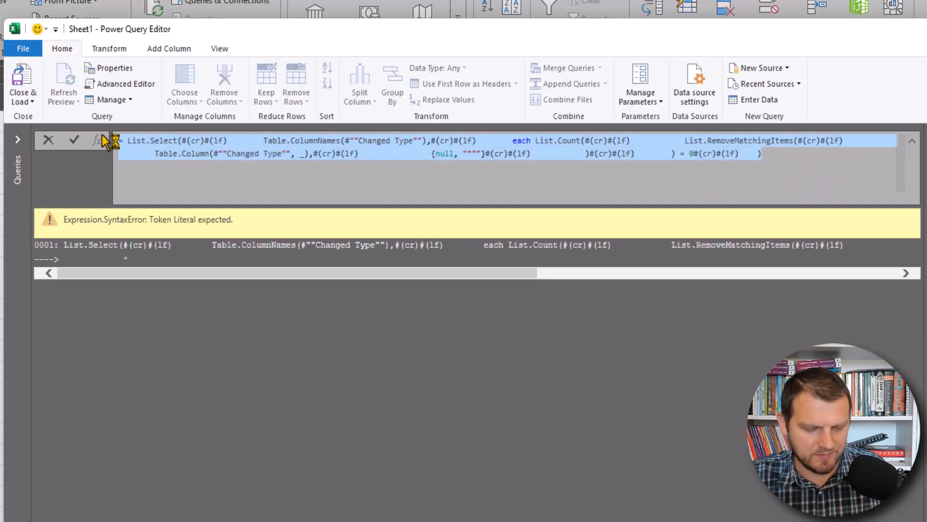
key(ctrl+v)
scroll(213, 179, up, 5)
click(149, 141)
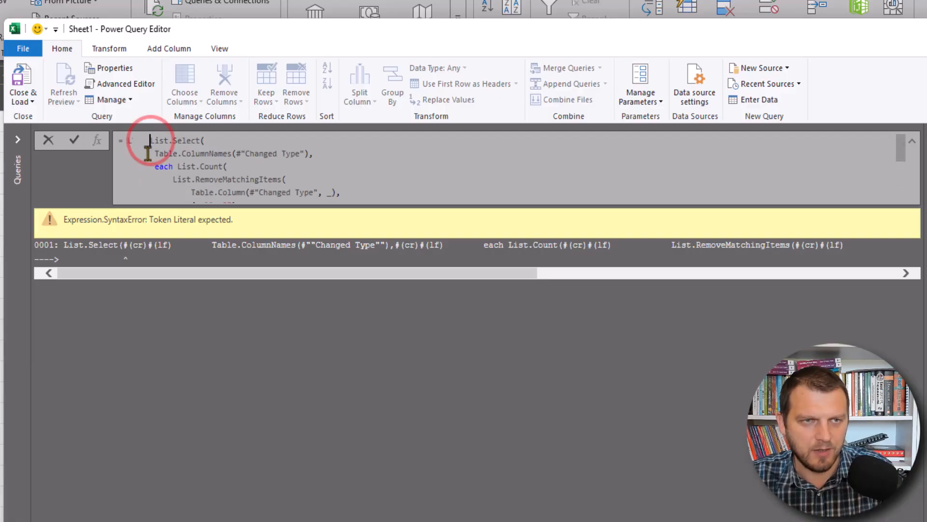
key(BackSpace)
key(BackSpace)
key(BackSpace)
key(BackSpace)
key(BackSpace)
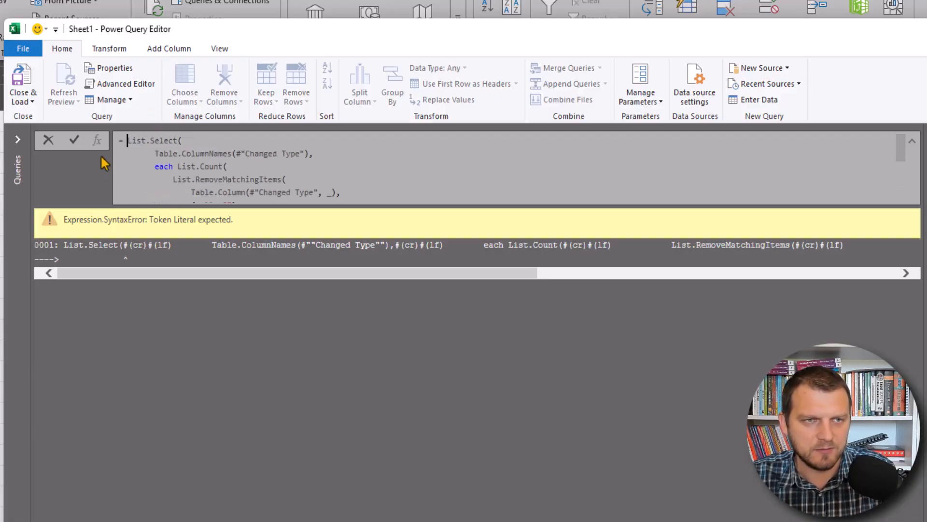
click(75, 141)
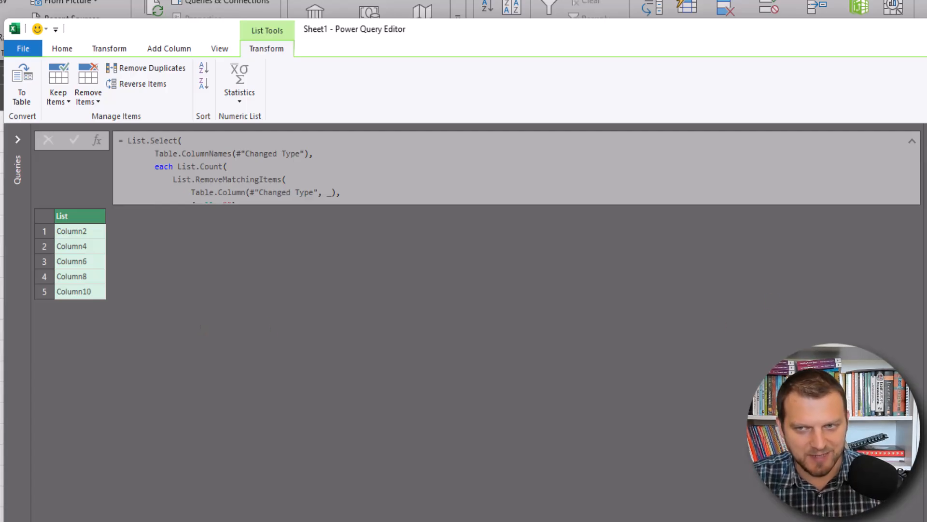
- Check the outer function in RemoveColumns.txt, then insert Table.RemoveColumns( on its own line before List.Select in the Custom2 formula
click(127, 144)
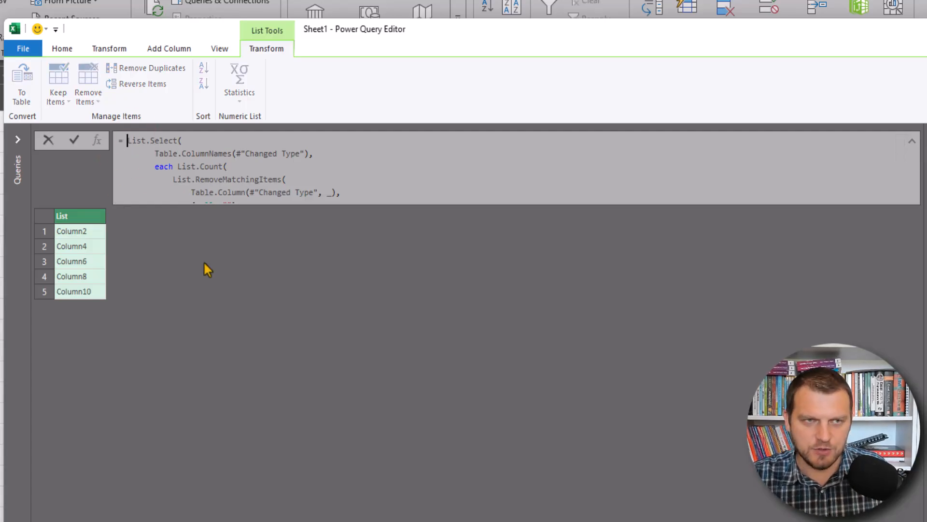
key(shift+Return)
click(749, 520)
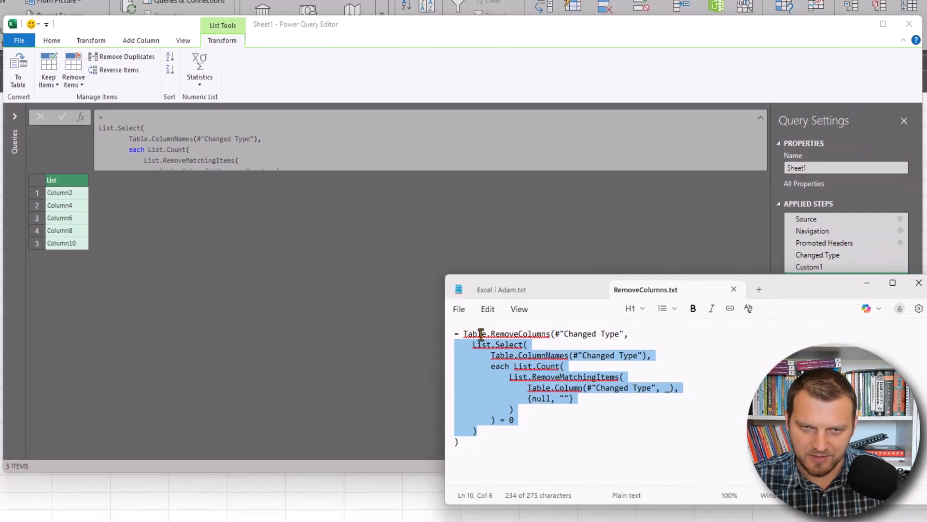
double_click(481, 334)
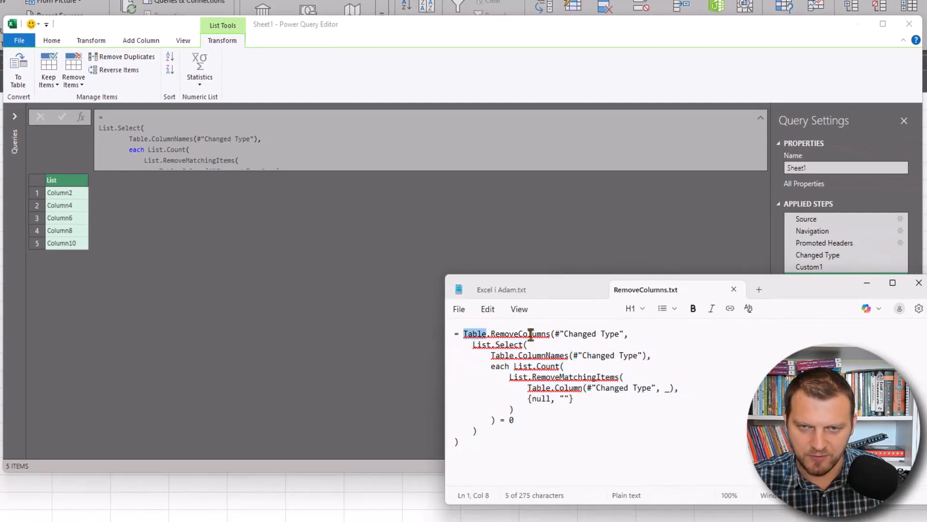
click(106, 117)
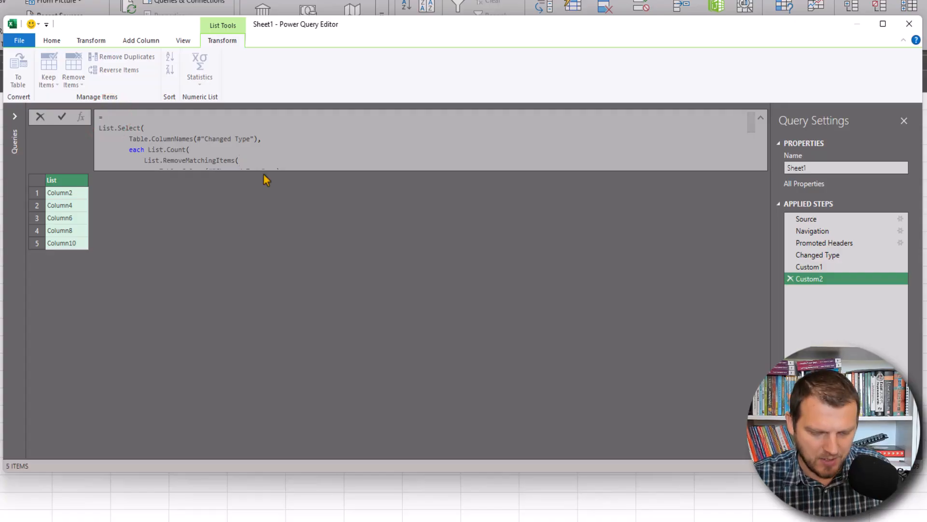
text(Tav)
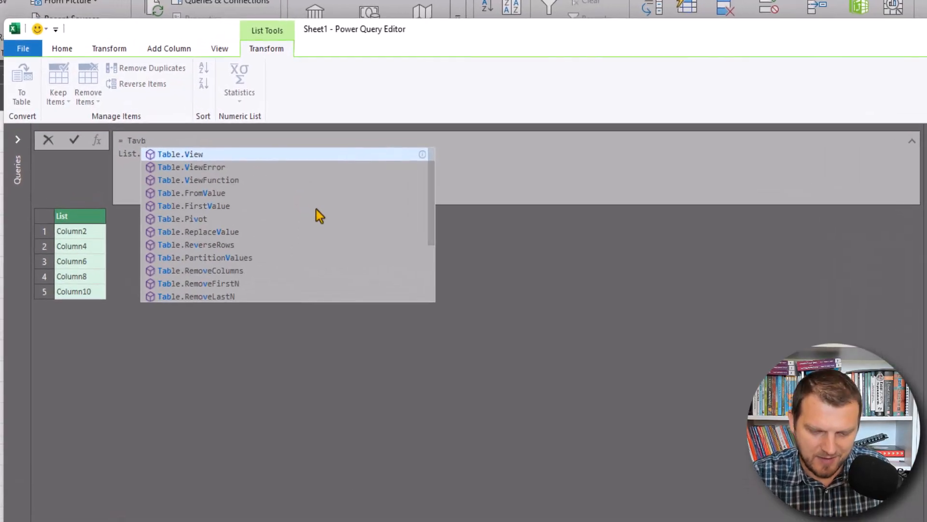
key(BackSpace)
text(ble)
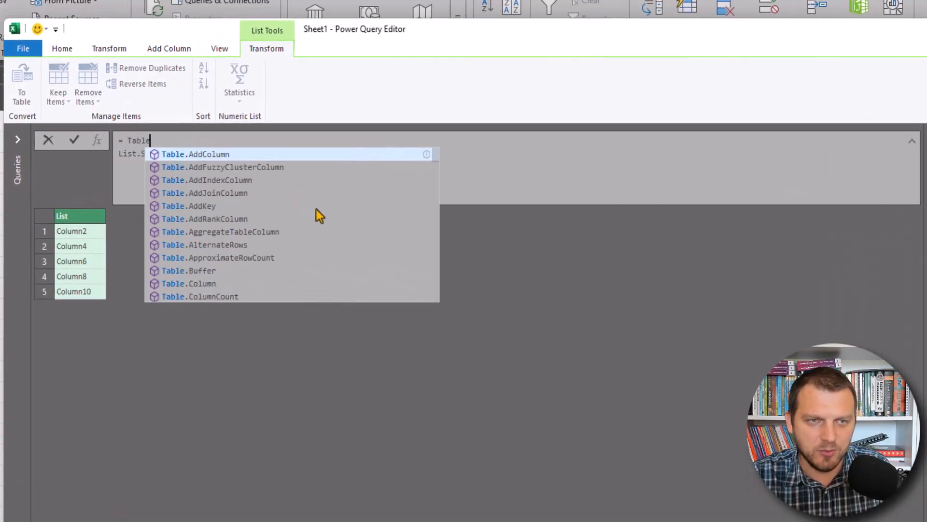
text(.Remo)
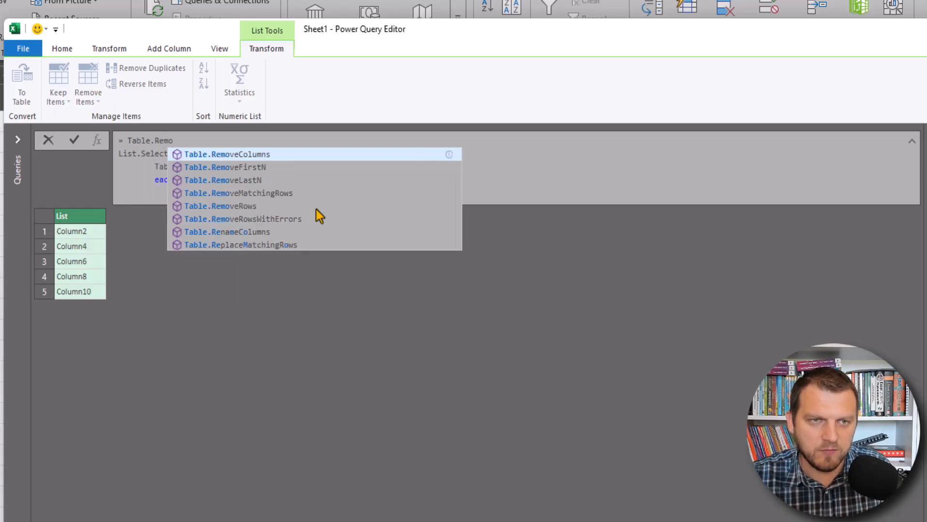
key(Tab)
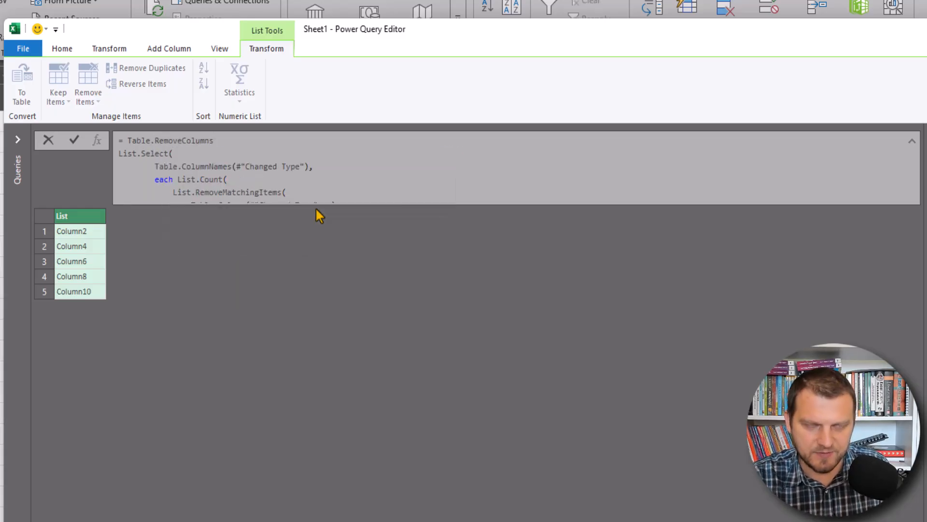
text(()
key(Delete)
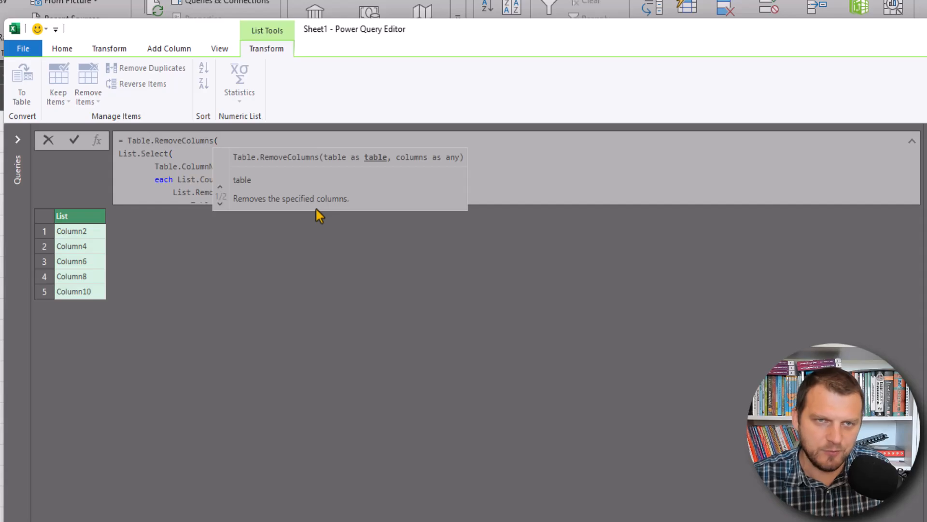
- Copy #"Changed Type" from the Table.ColumnNames call and enter it, followed by a comma, as the first argument of Table.RemoveColumns
click(195, 153)
drag(237, 166, 304, 167)
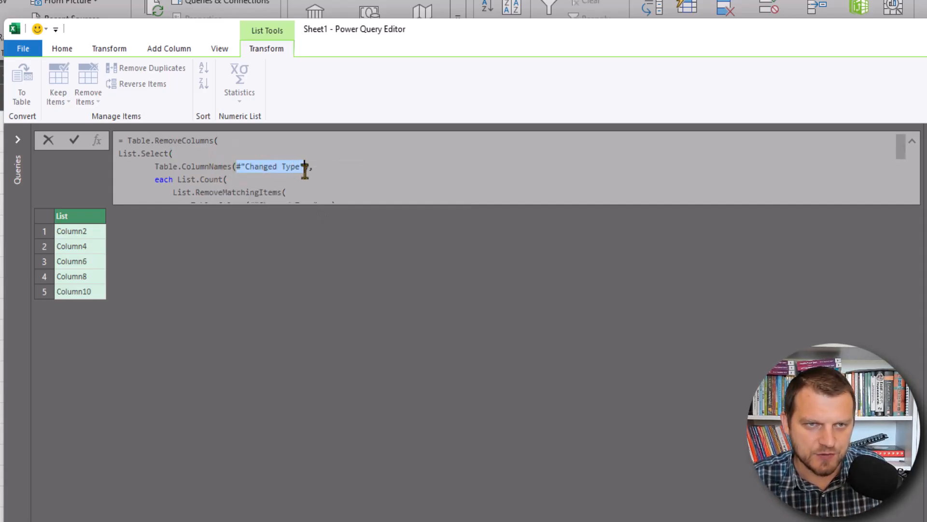
key(ctrl+c)
click(235, 137)
key(ctrl+v)
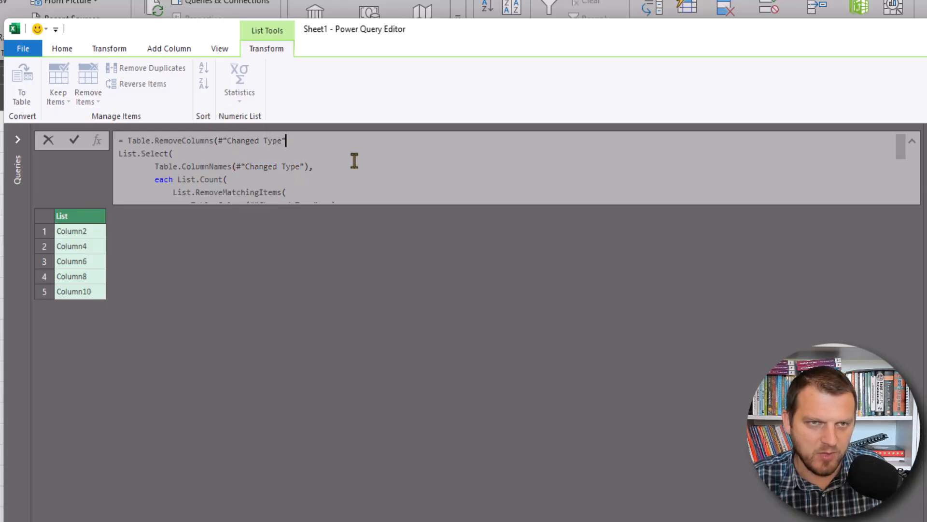
text(,)
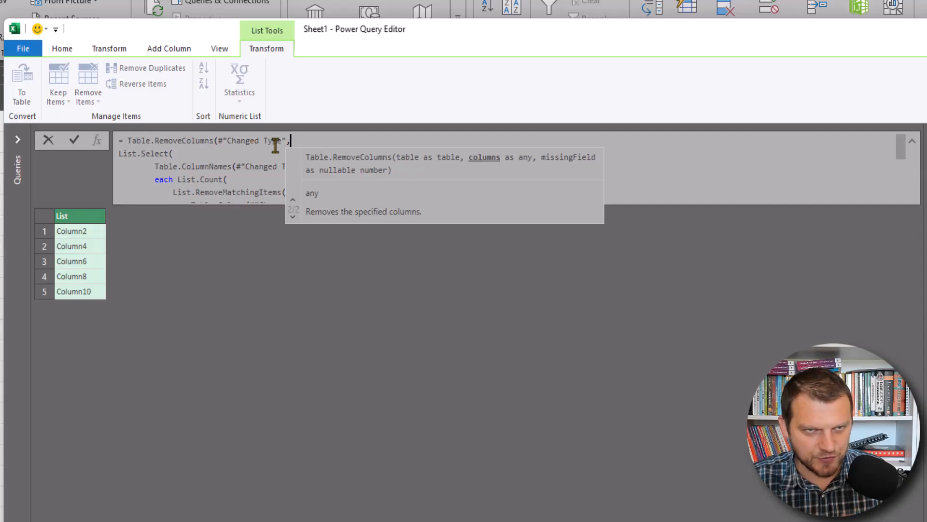
mouse_move(276, 145)
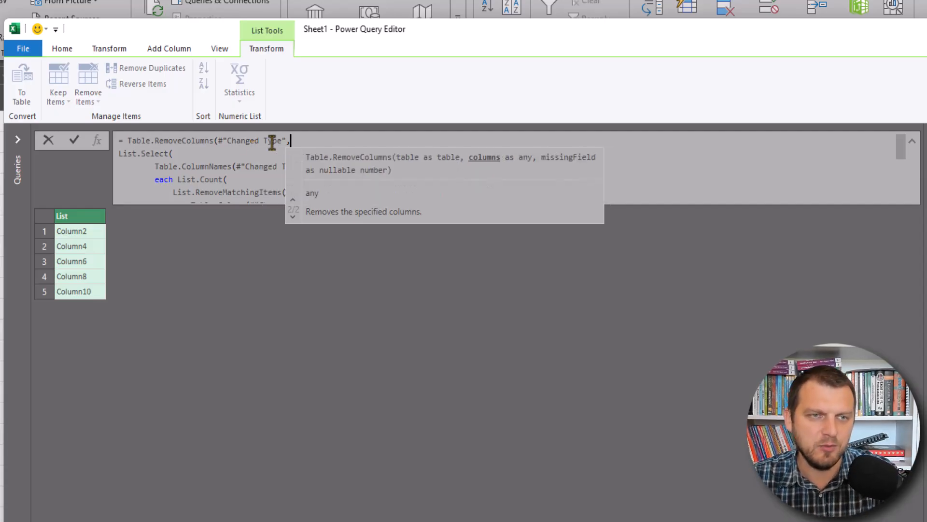
click(218, 153)
click(305, 142)
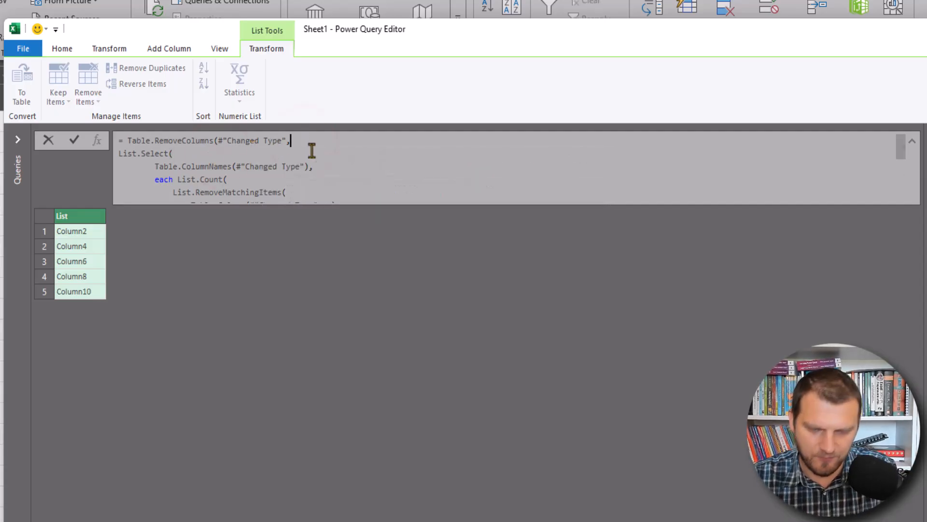
text(,)
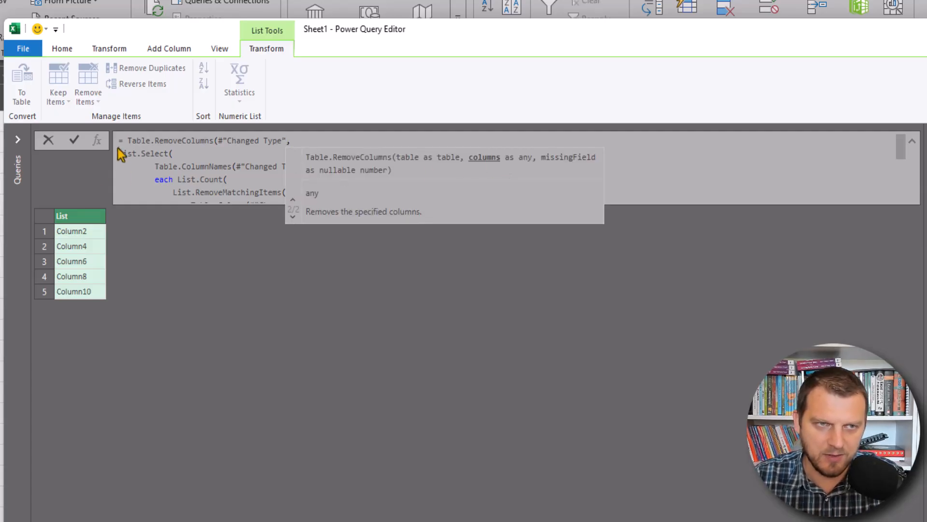
- Add the closing parenthesis for Table.RemoveColumns at the end of the formula and apply it
click(185, 161)
scroll(210, 184, down, 1)
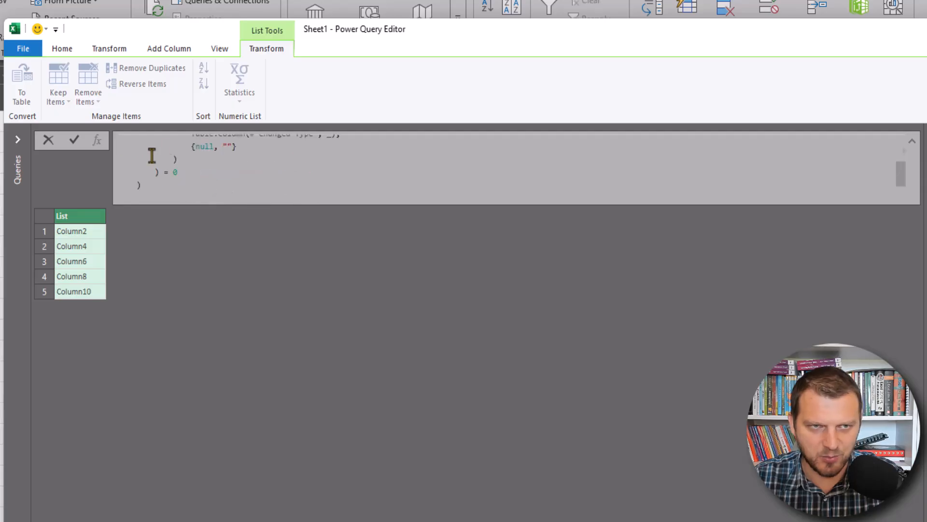
click(150, 192)
scroll(178, 194, up, 5)
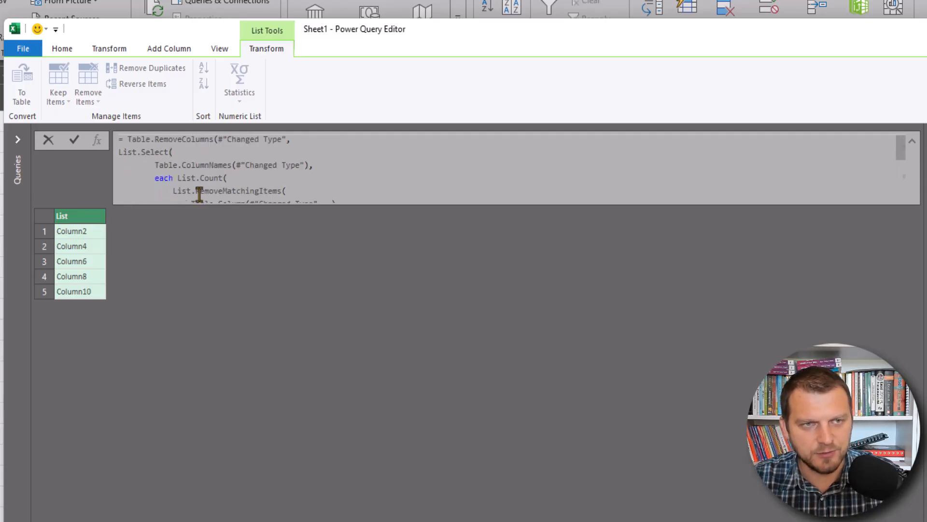
scroll(254, 188, down, 10)
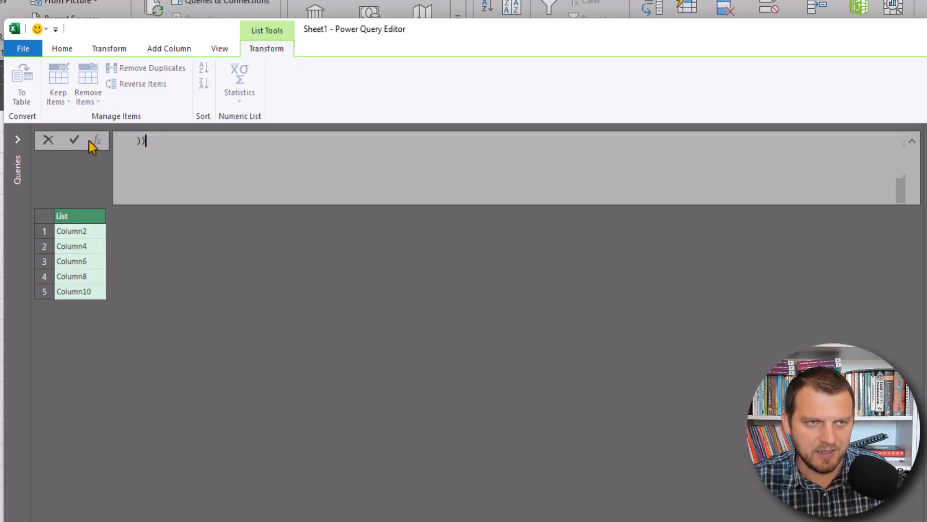
click(73, 141)
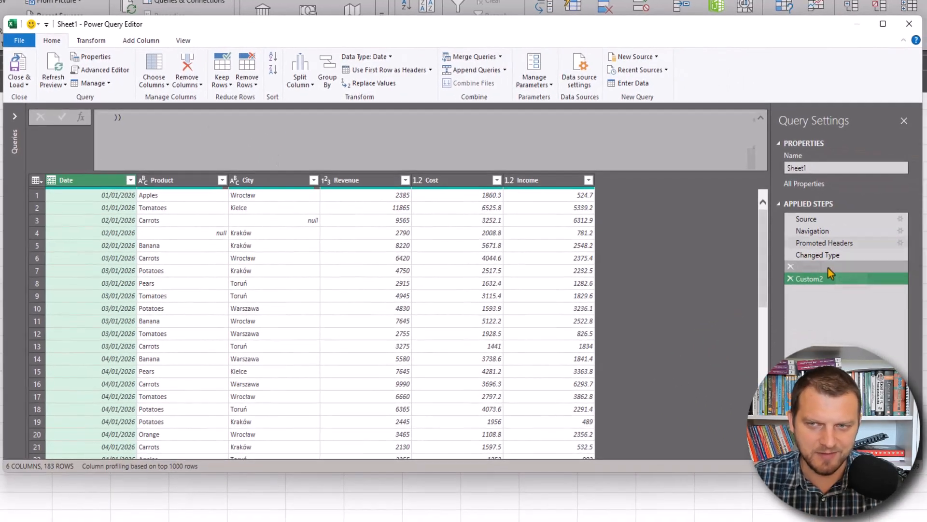
- Review the Custom1 formula for comparison, then delete the Custom2 test step
click(821, 267)
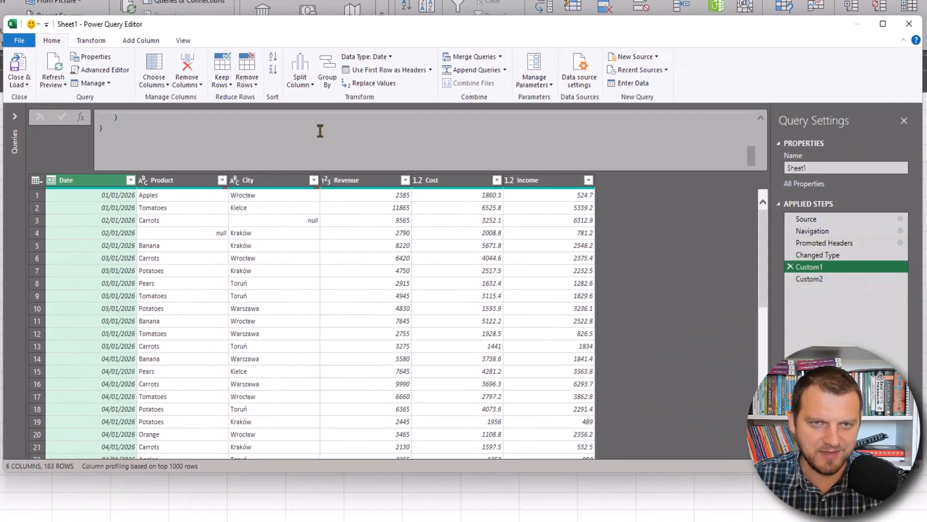
scroll(253, 138, up, 5)
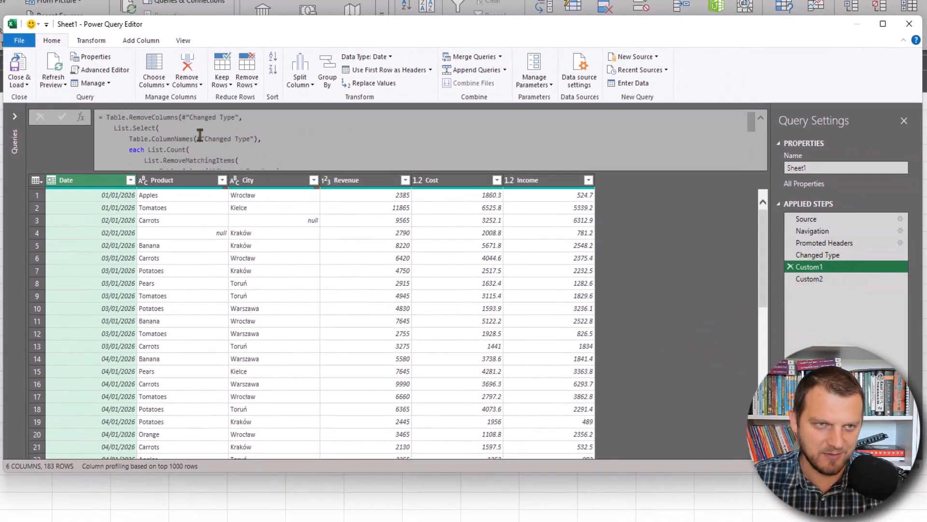
click(812, 279)
click(790, 279)
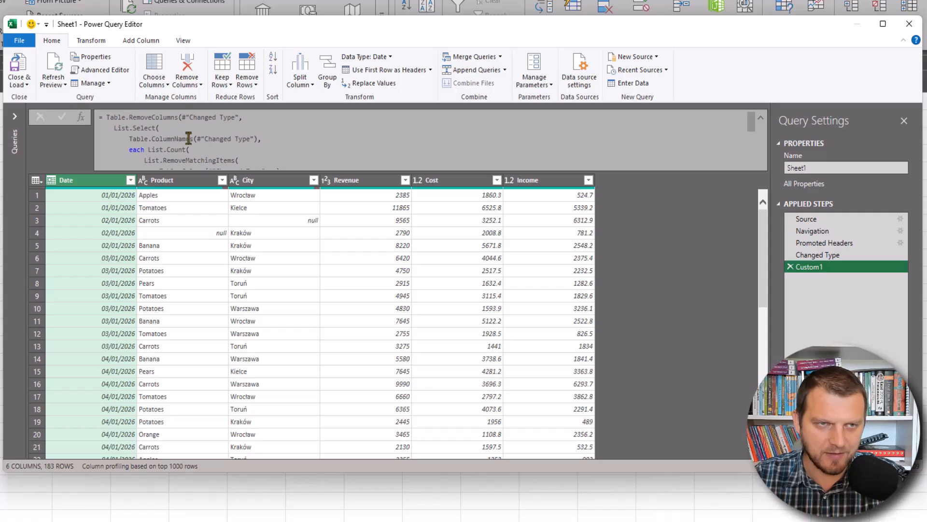
- Review the full query code in the Advanced Editor, checking the #"Changed Type" references, the Custom1 step name and the closing parenthesis
click(103, 71)
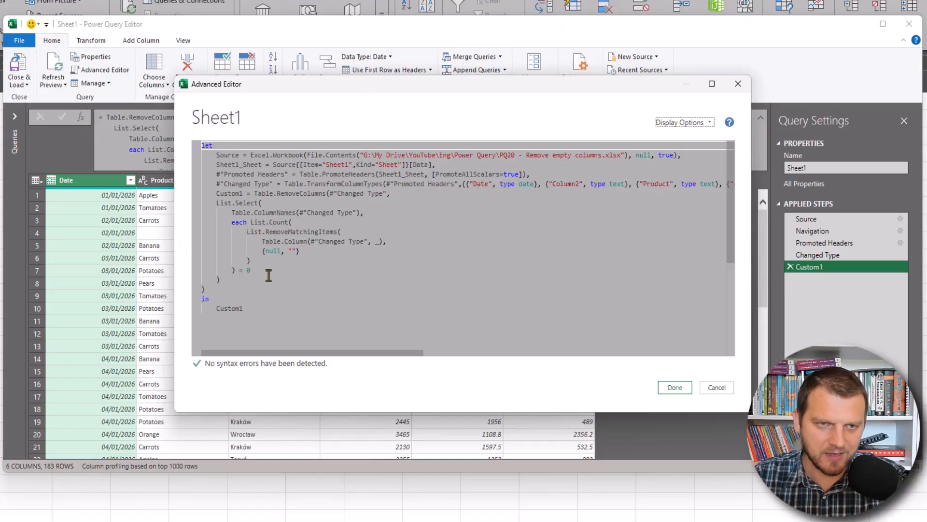
drag(303, 212, 353, 212)
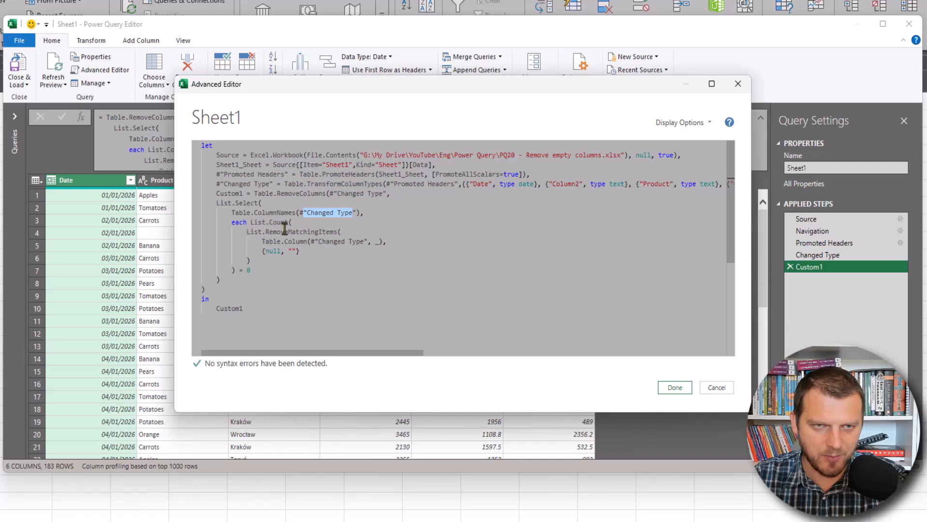
double_click(331, 240)
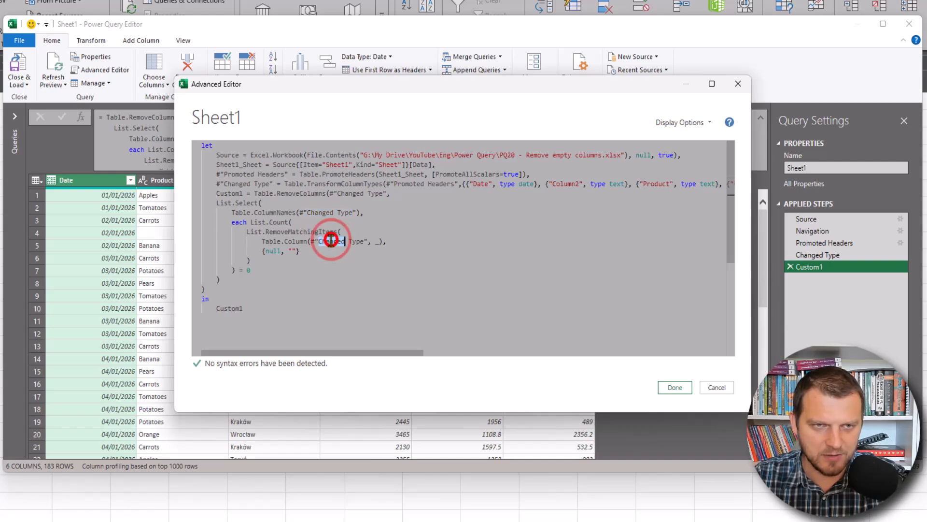
click(342, 192)
double_click(227, 193)
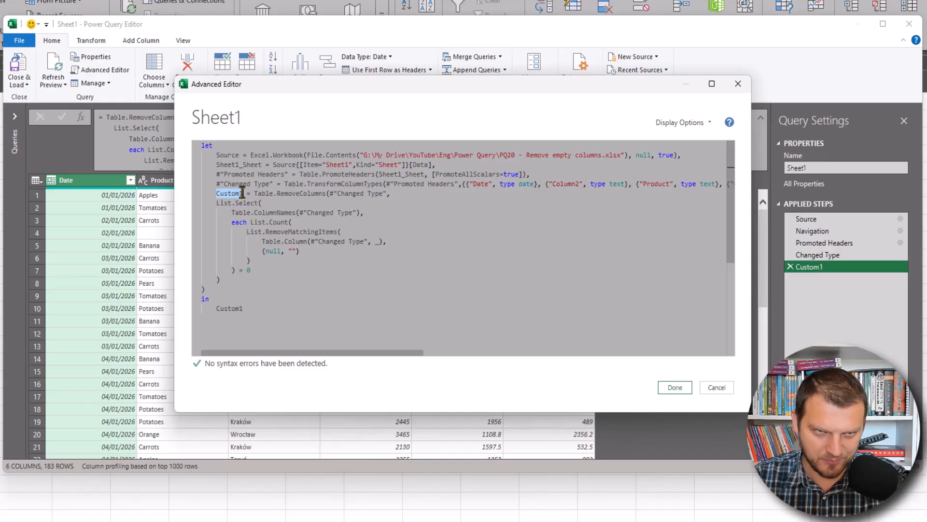
click(206, 289)
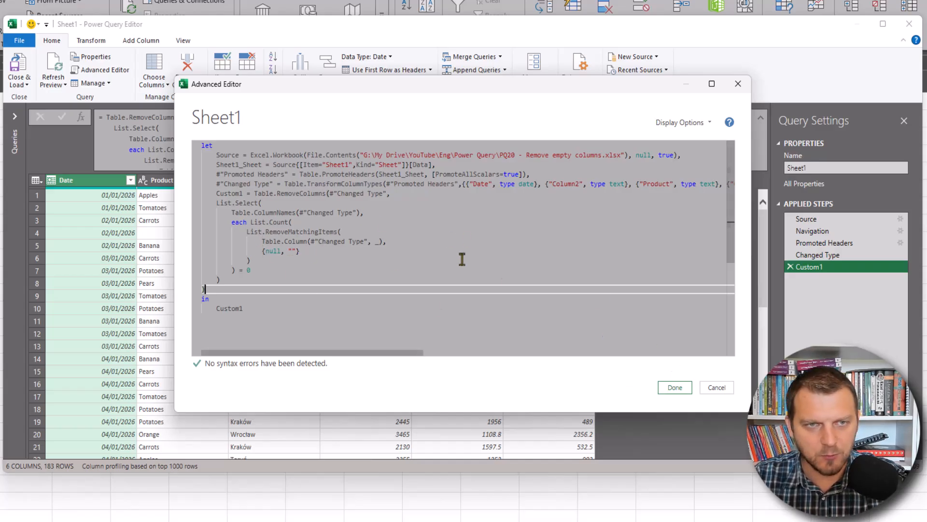
click(676, 386)
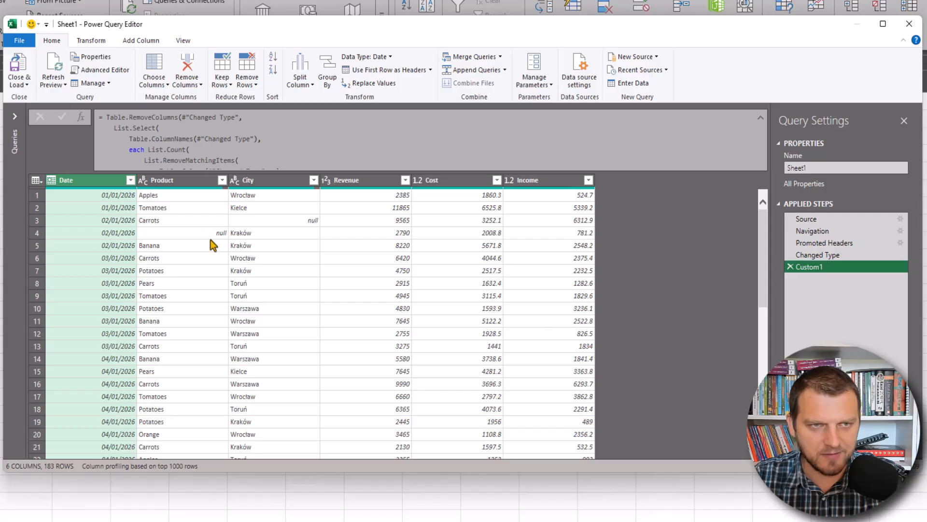
- Load the query result as a table into the existing worksheet, starting at cell A1
click(52, 40)
click(22, 85)
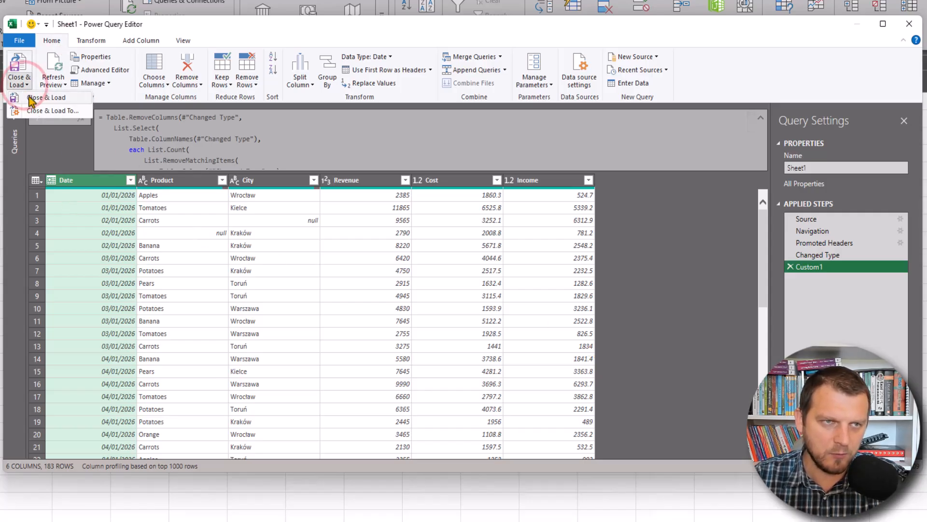
click(38, 109)
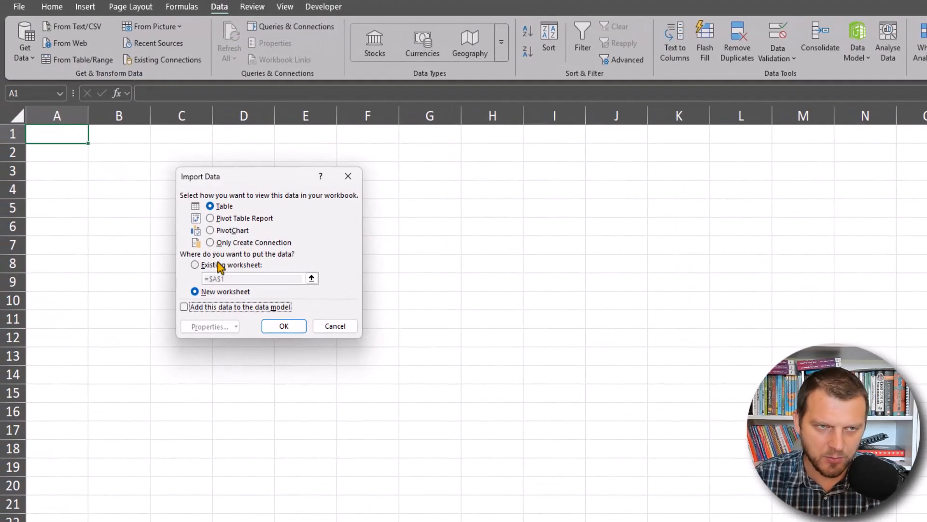
click(220, 265)
click(283, 325)
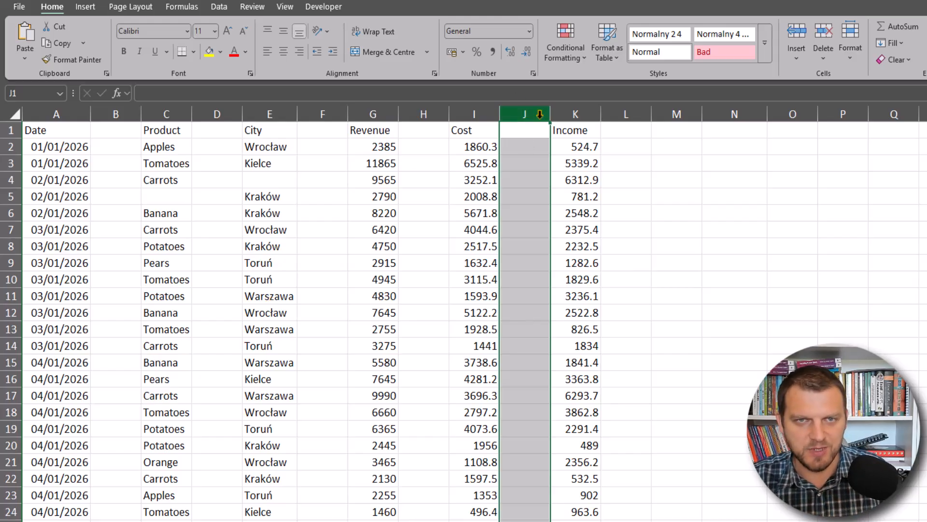
- In the source sheet, insert two columns at column J, then enter 123, qwe and asd in J1:L1 and asd in L2
key(ctrl+plus)
key(ctrl+plus)
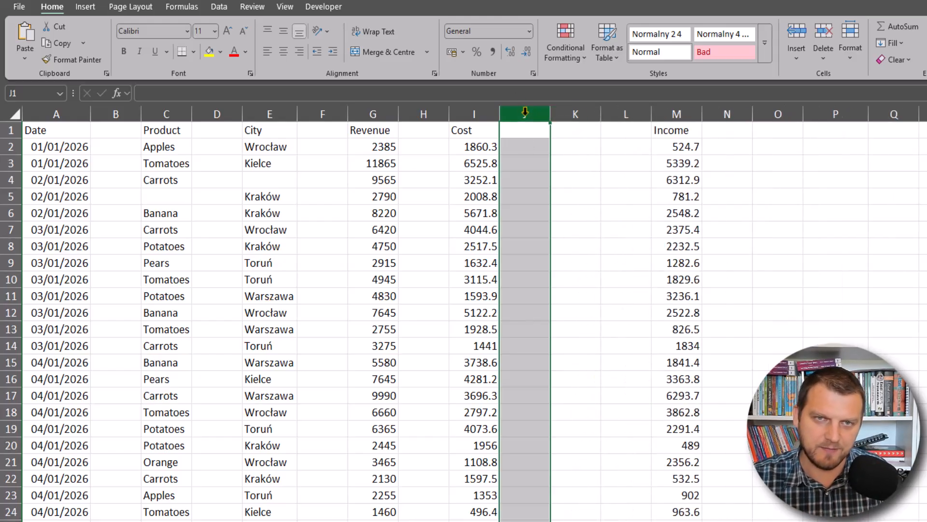
click(541, 130)
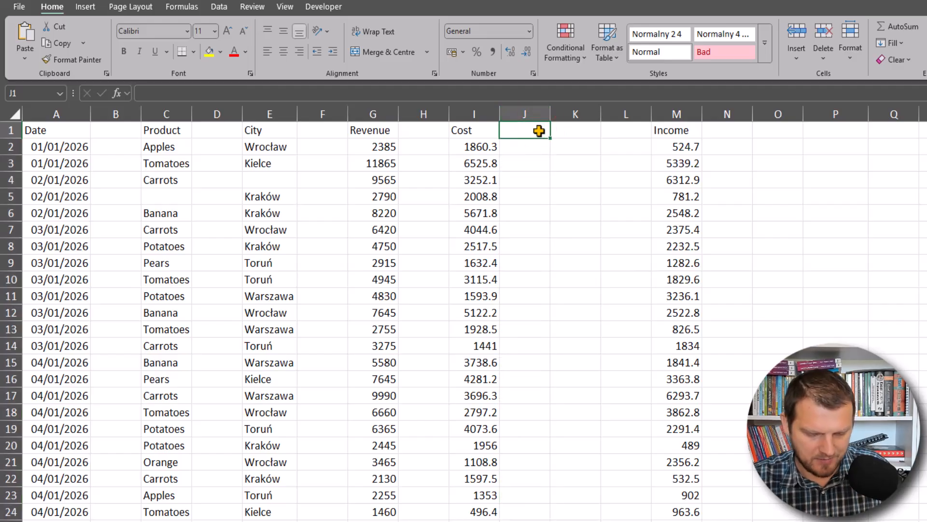
text(123)
key(Tab)
text(qwe)
key(Tab)
text(asd)
key(Return)
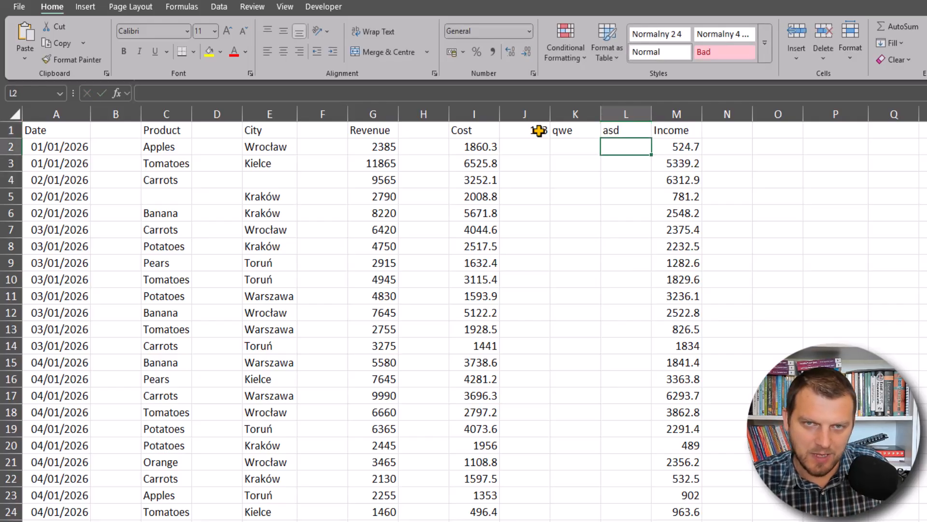
text(asd)
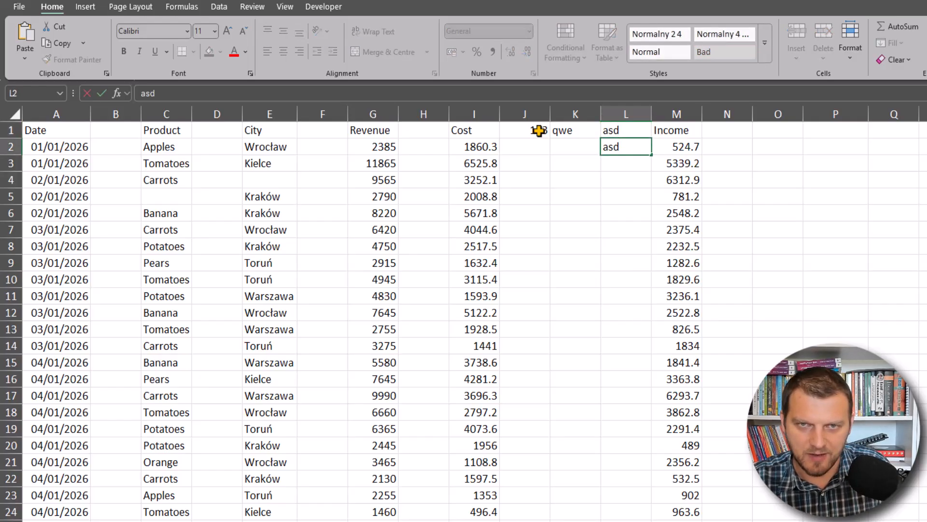
key(Return)
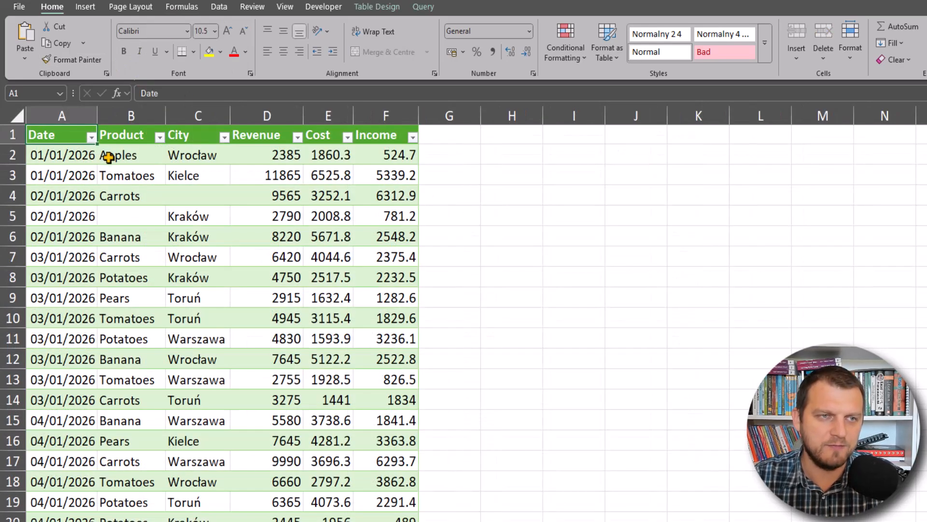
- Try to refresh the loaded query table with the changed source data
right_click(293, 169)
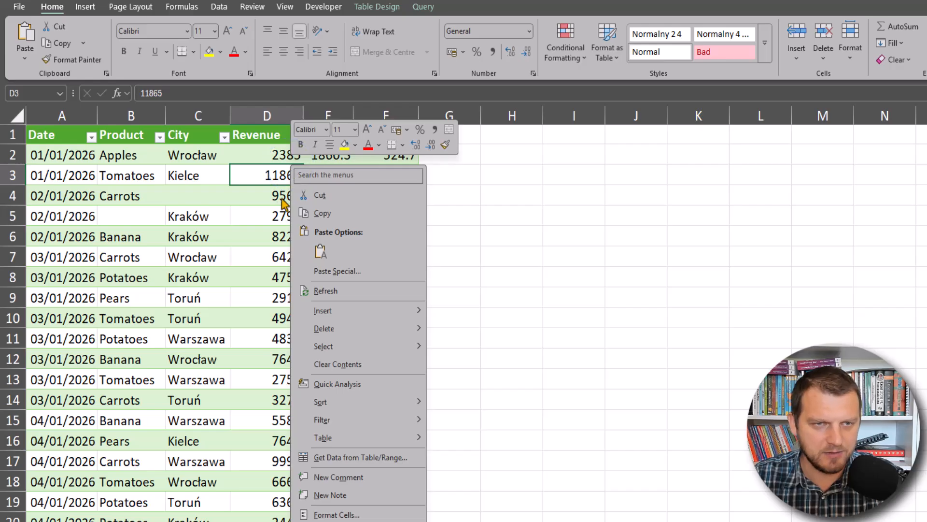
click(348, 291)
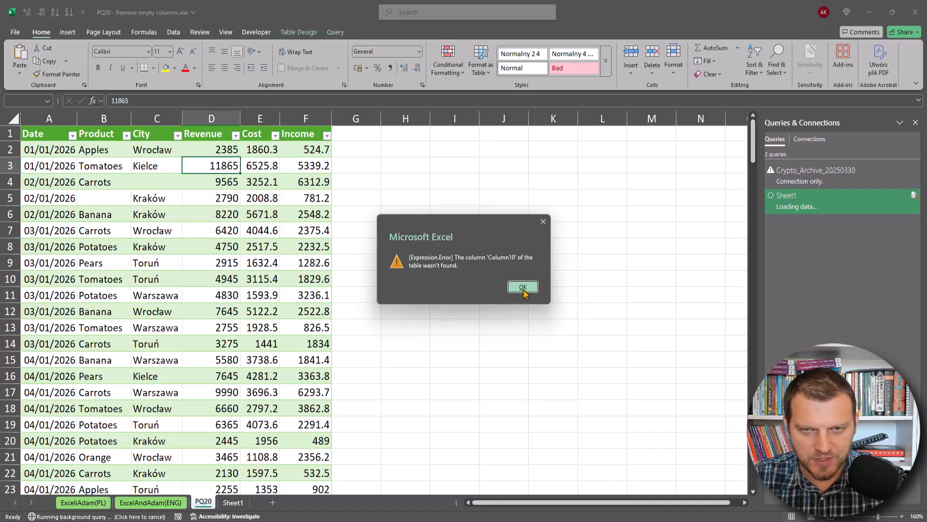
click(522, 287)
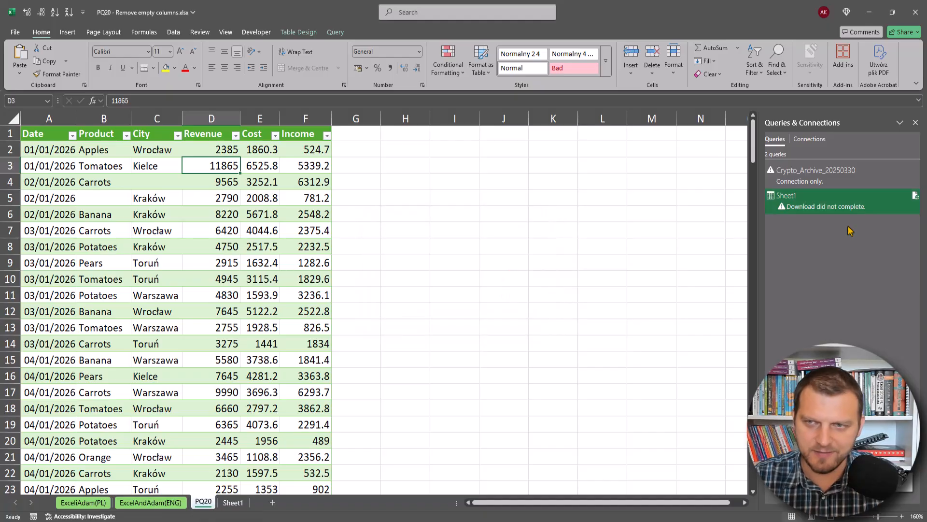
- Open the Sheet1 query for editing and delete its Changed Type step
double_click(838, 201)
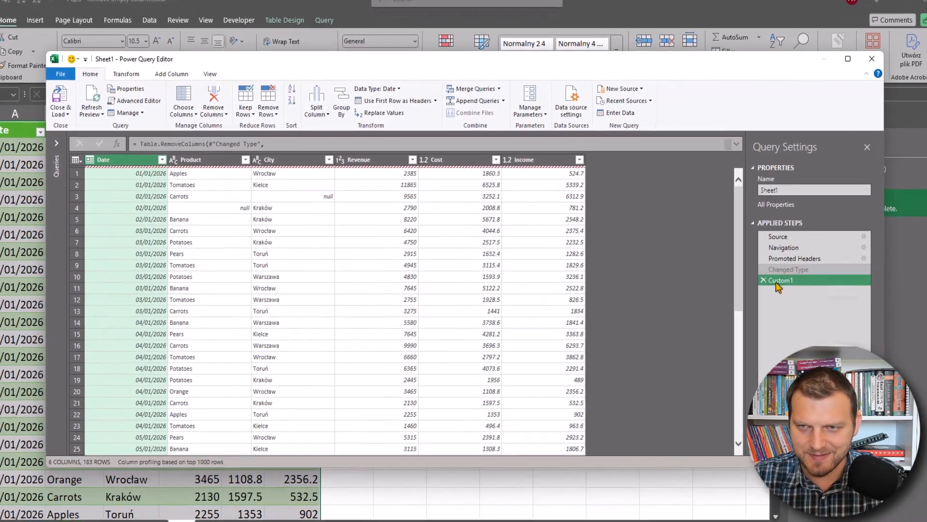
click(775, 266)
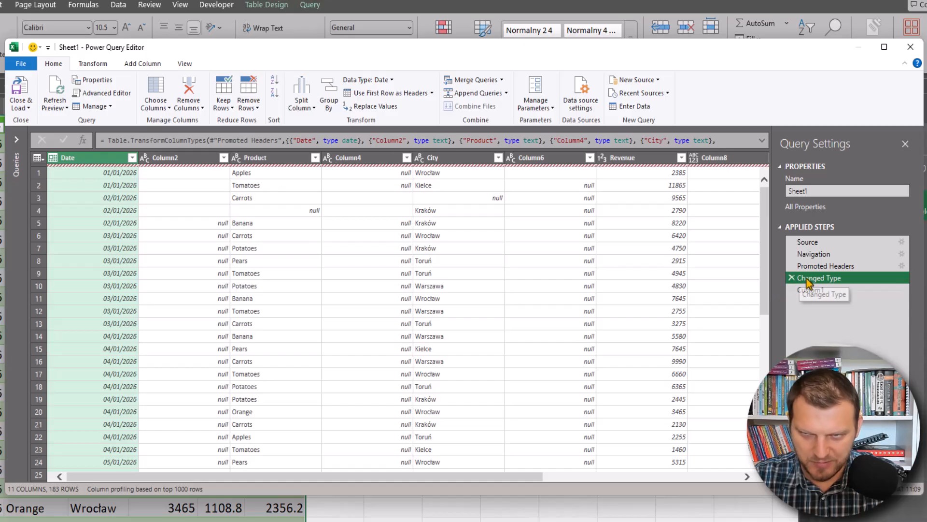
click(792, 280)
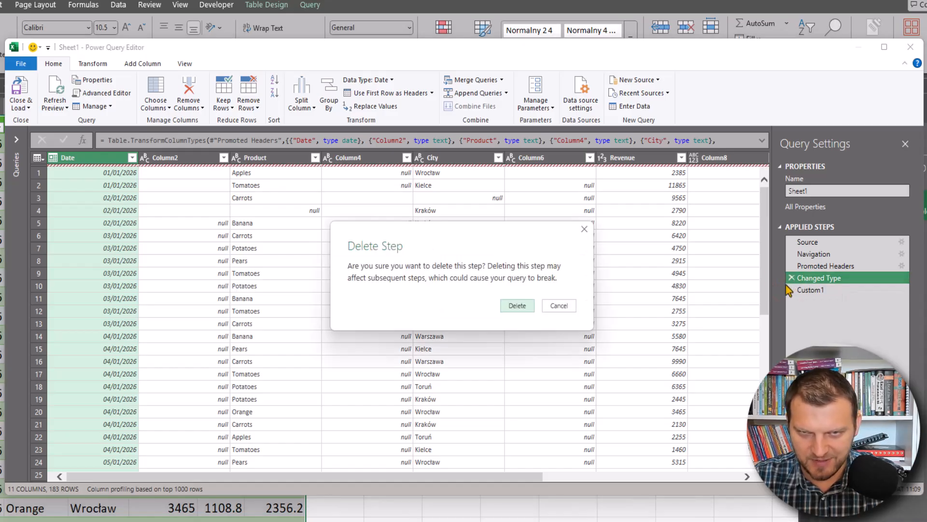
click(516, 305)
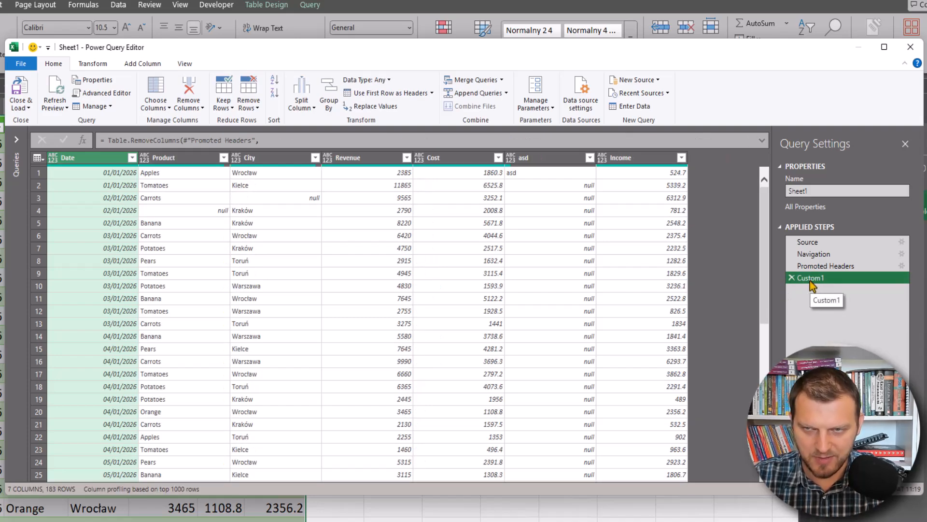
- Examine the expanded Custom1 formula for its #"Promoted Headers" references and check the asd column in the preview
click(760, 142)
double_click(206, 140)
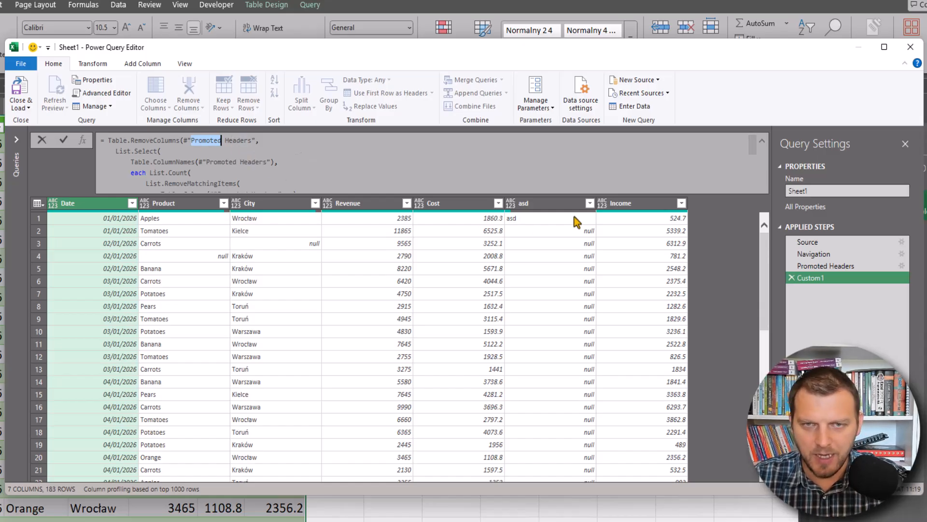
click(556, 206)
click(557, 208)
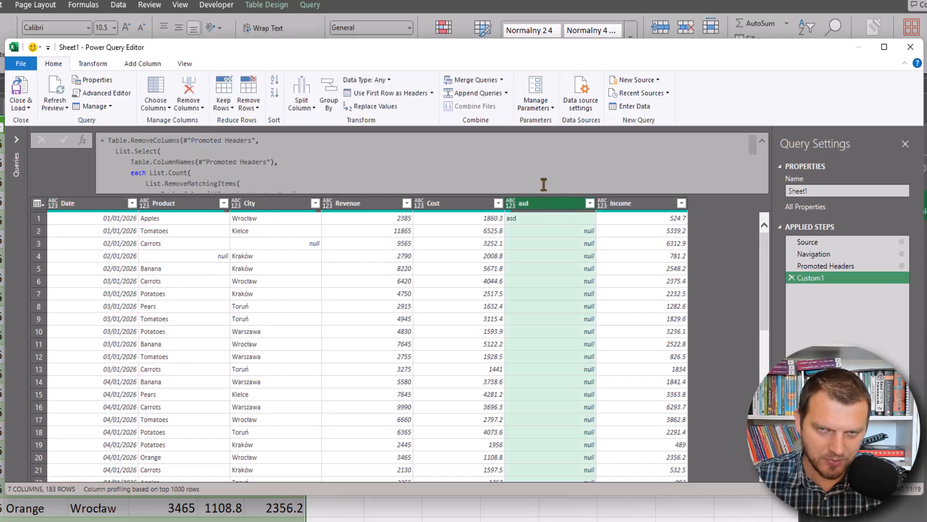
click(531, 218)
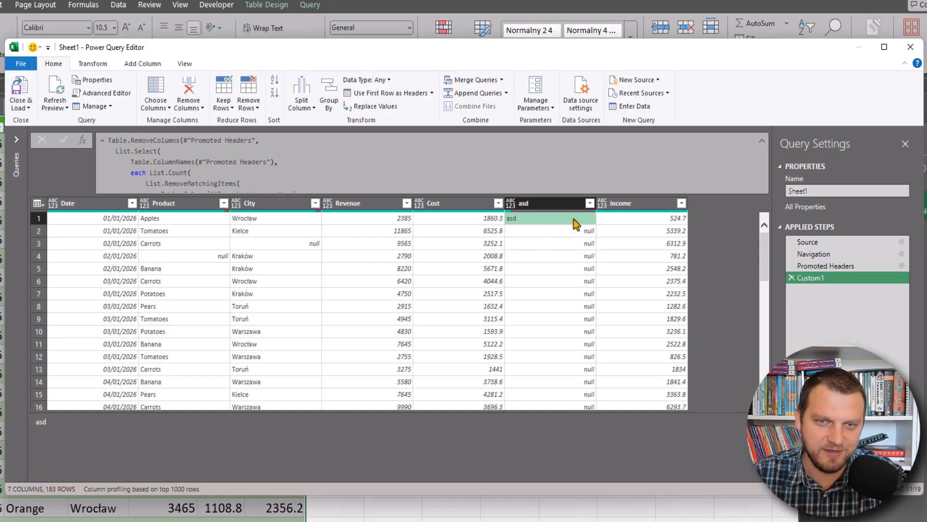
scroll(181, 172, down, 3)
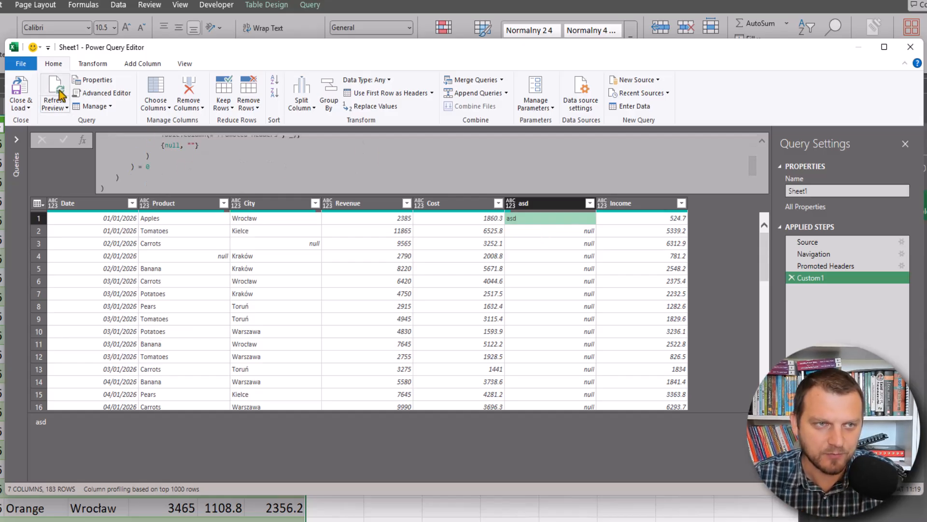
- Close and load the updated query, then check the asd column in the worksheet table
click(19, 89)
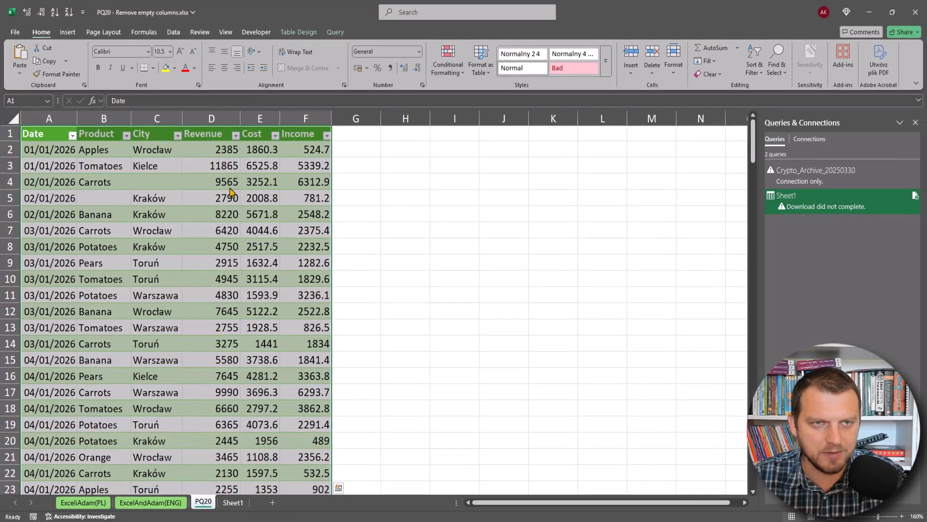
click(215, 183)
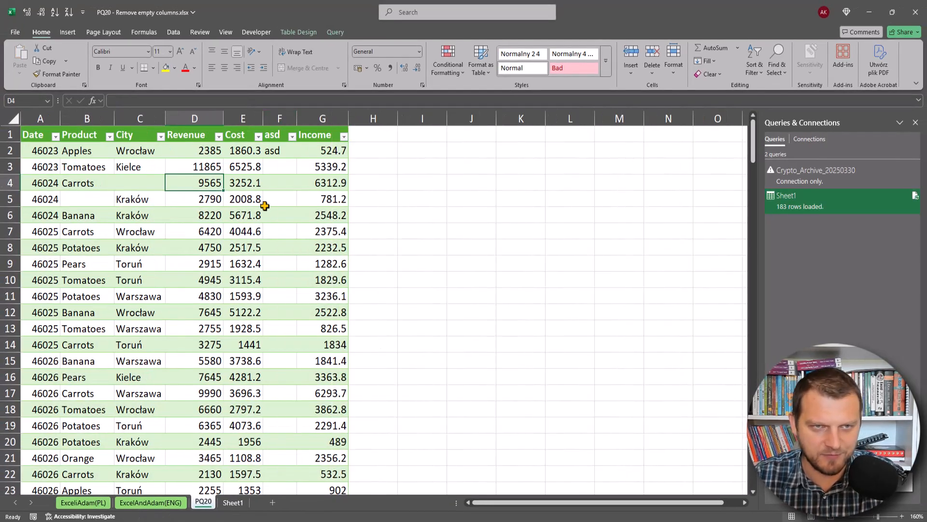
click(276, 150)
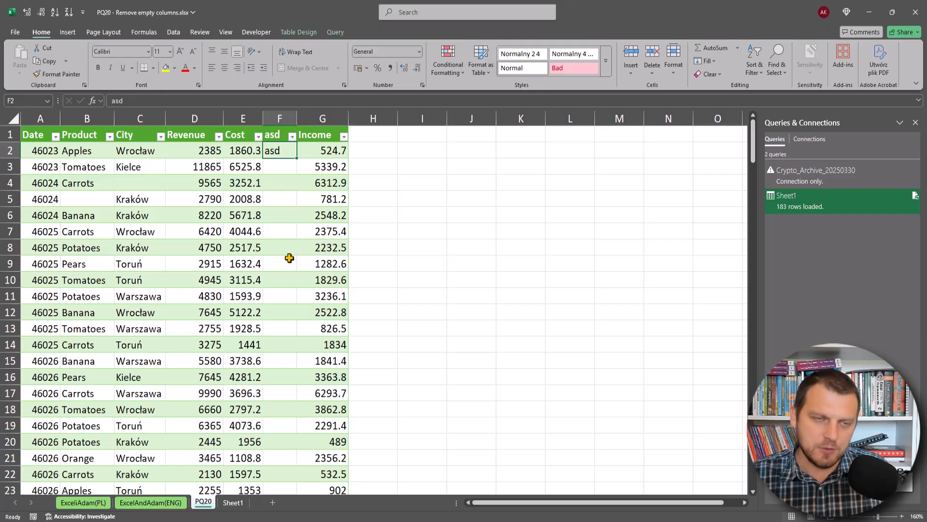